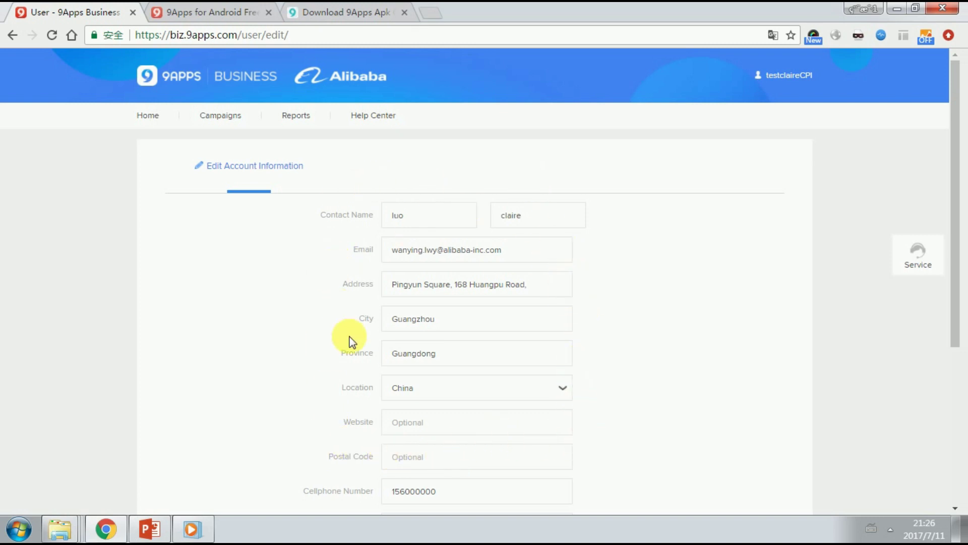
Review the address, city, province and cellphone entries, then save the account information unchanged
{"action": "left_click", "coordinate": [519, 289]}
{"action": "left_click", "coordinate": [511, 321]}
{"action": "left_click", "coordinate": [491, 365]}
{"action": "scroll", "coordinate": [484, 391], "scroll_direction": "down", "scroll_amount": 1}
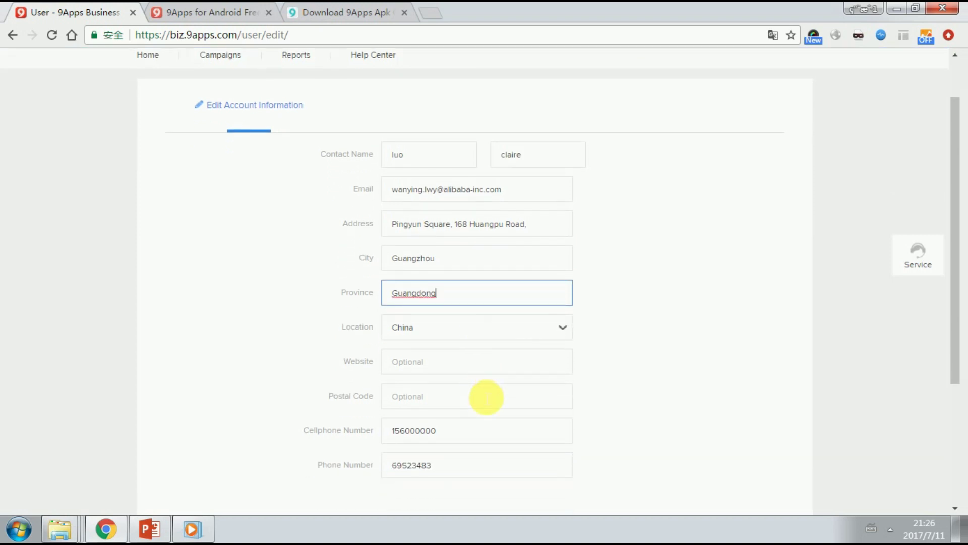
{"action": "left_click", "coordinate": [478, 432]}
{"action": "scroll", "coordinate": [474, 434], "scroll_direction": "down", "scroll_amount": 2}
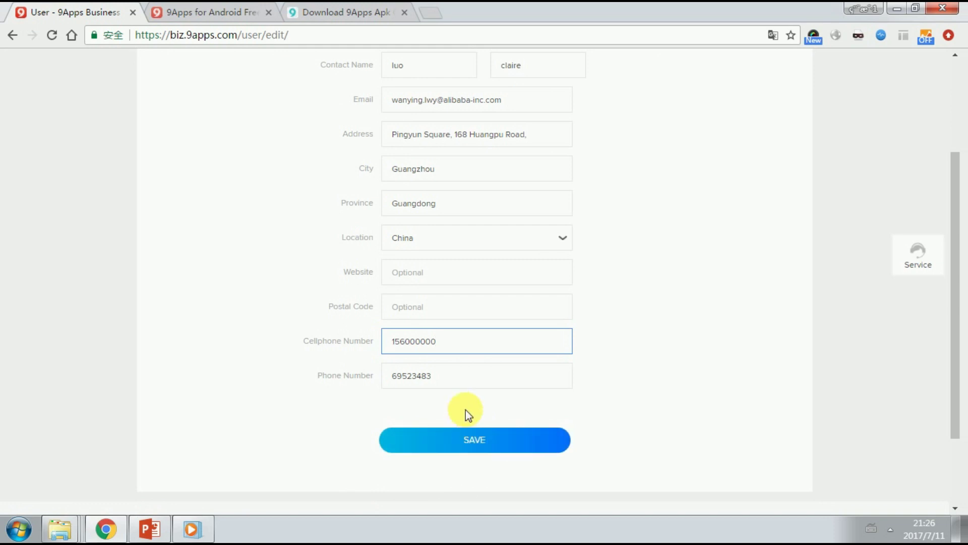
{"action": "scroll", "coordinate": [465, 418], "scroll_direction": "up", "scroll_amount": 1}
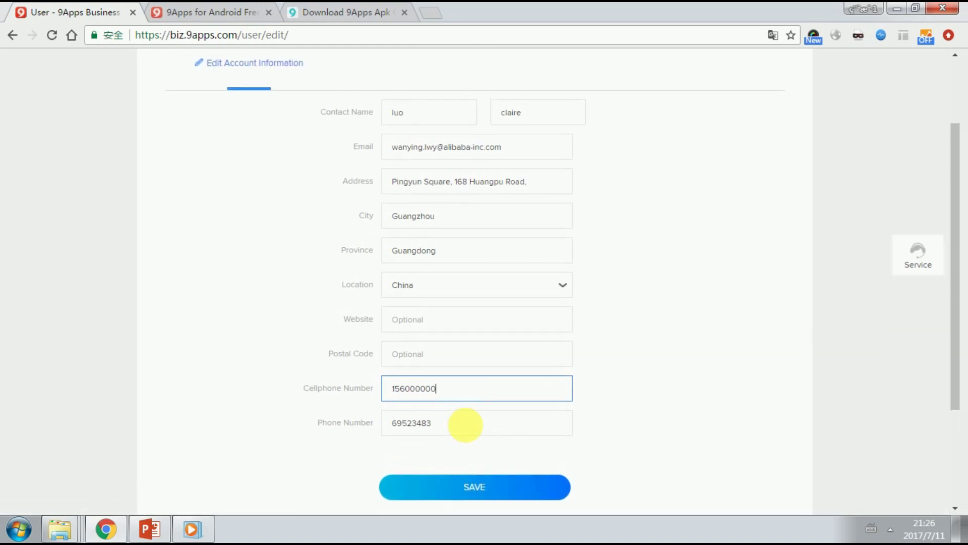
{"action": "left_click", "coordinate": [469, 487]}
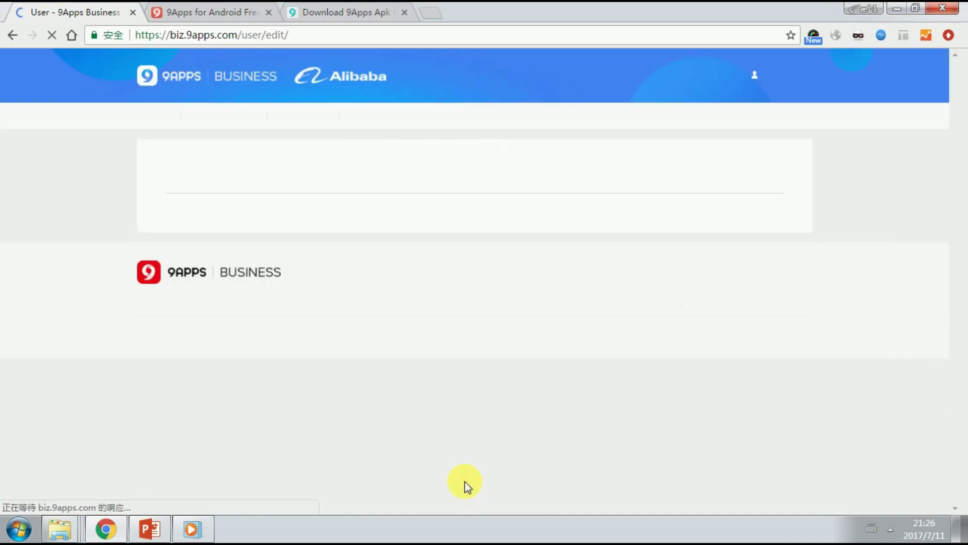
{"action": "scroll", "coordinate": [422, 384], "scroll_direction": "up", "scroll_amount": 2}
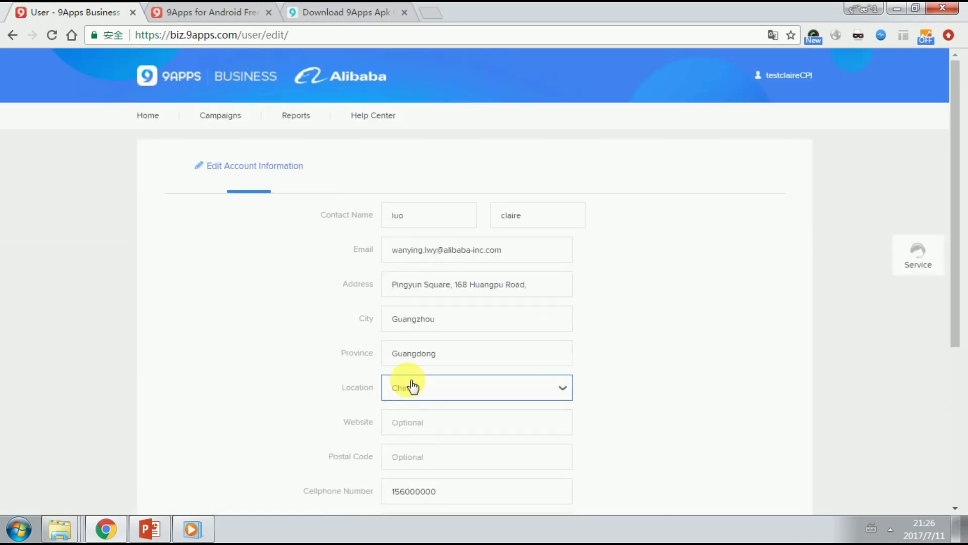
Go to the Campaigns list and start creating a new campaign
{"action": "left_click", "coordinate": [242, 131]}
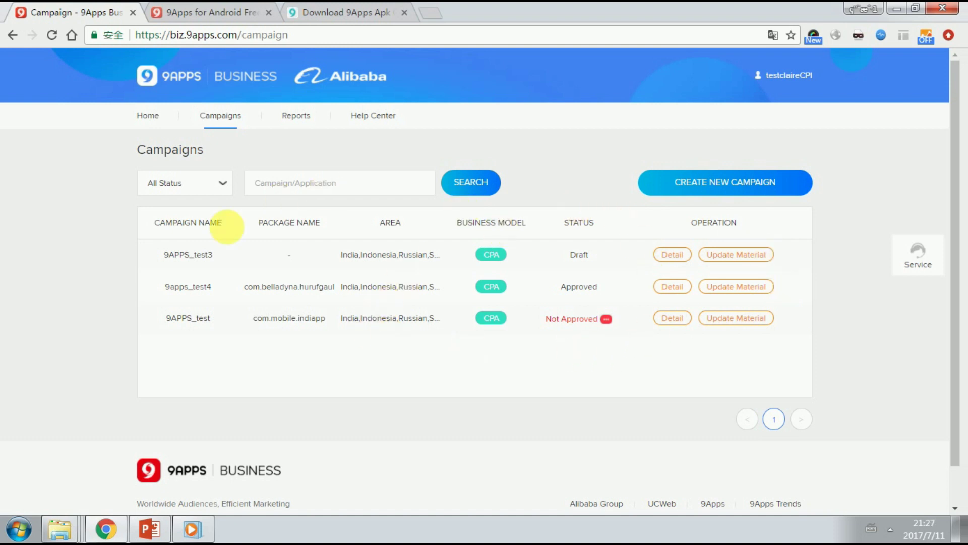
{"action": "left_click", "coordinate": [711, 191]}
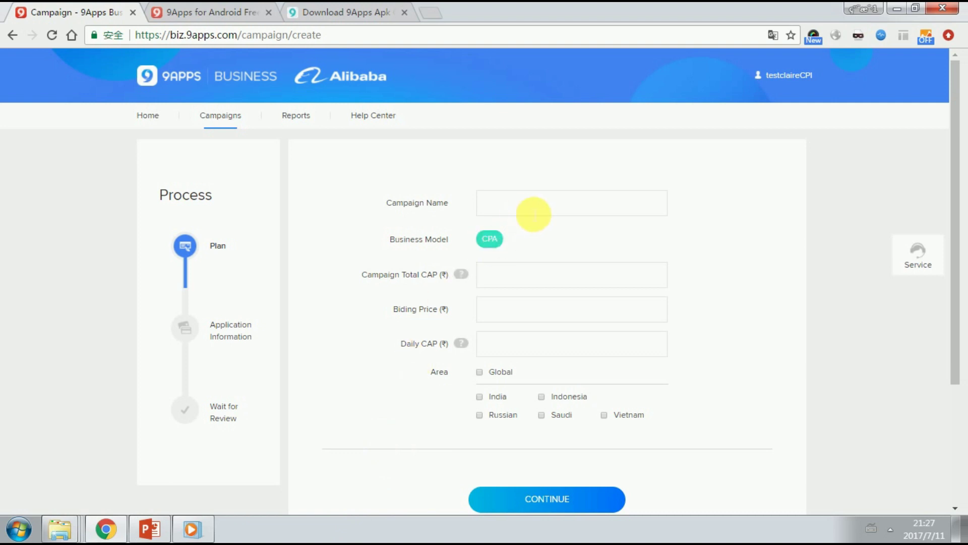
Enter 9APPS_test2 as the Campaign Name on the Plan step
{"action": "left_click", "coordinate": [532, 212]}
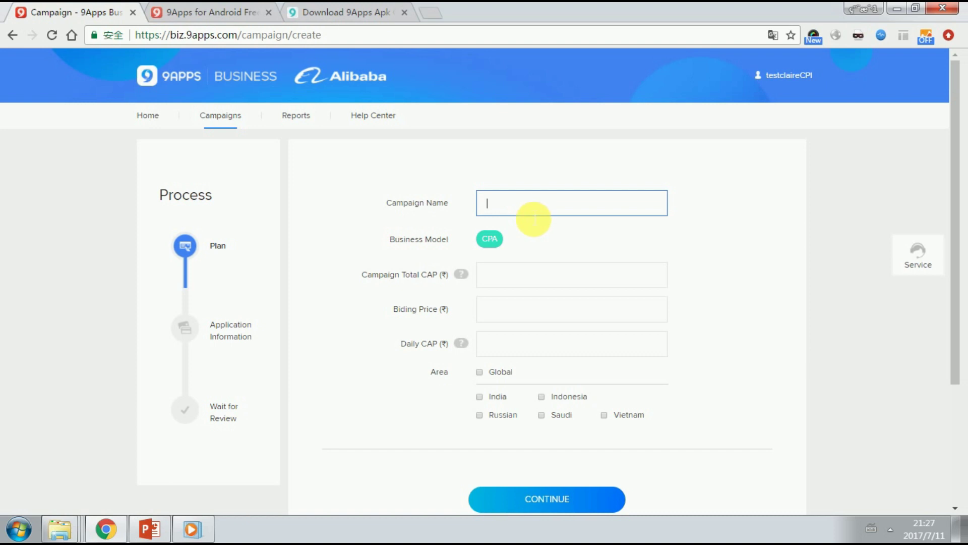
{"action": "left_click", "coordinate": [507, 321]}
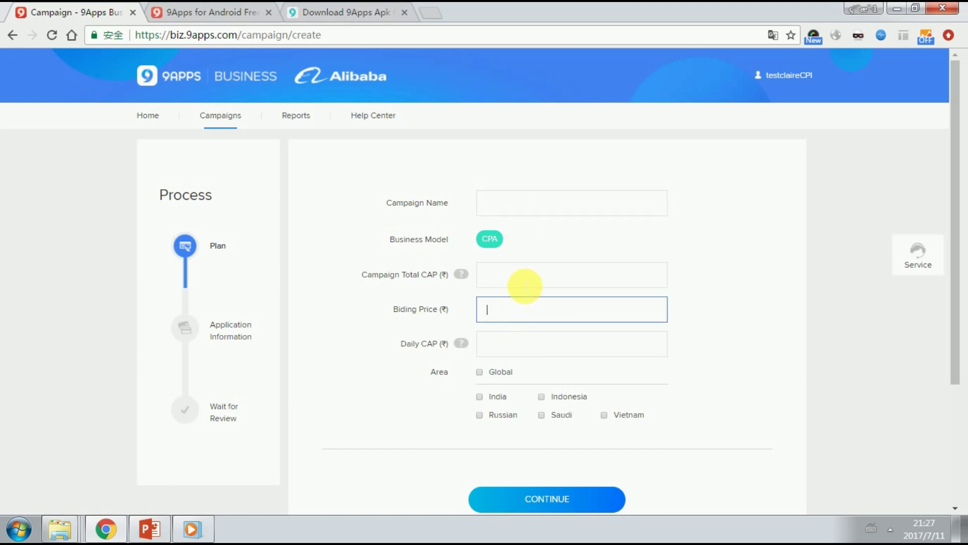
{"action": "left_click", "coordinate": [525, 285]}
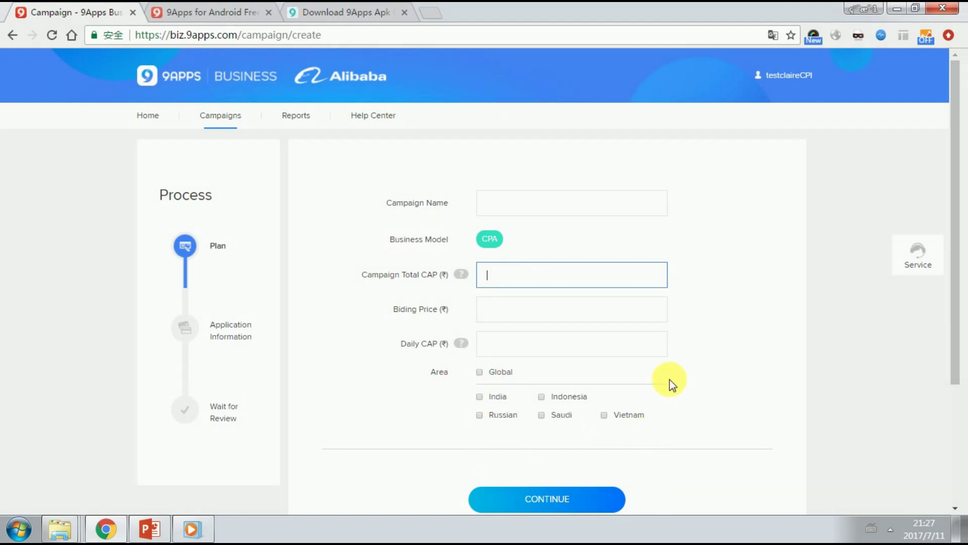
{"action": "left_click", "coordinate": [561, 218]}
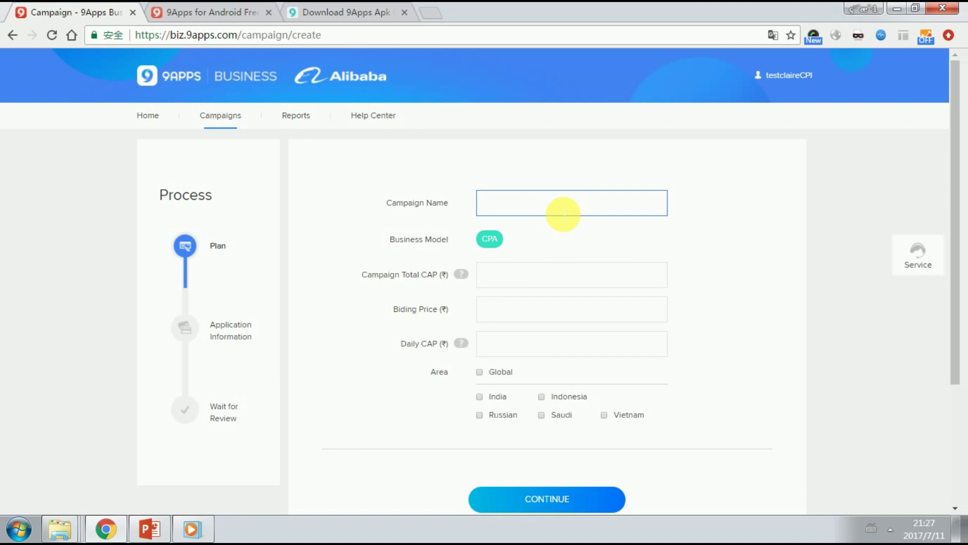
{"action": "type", "text": "9APPS_test2"}
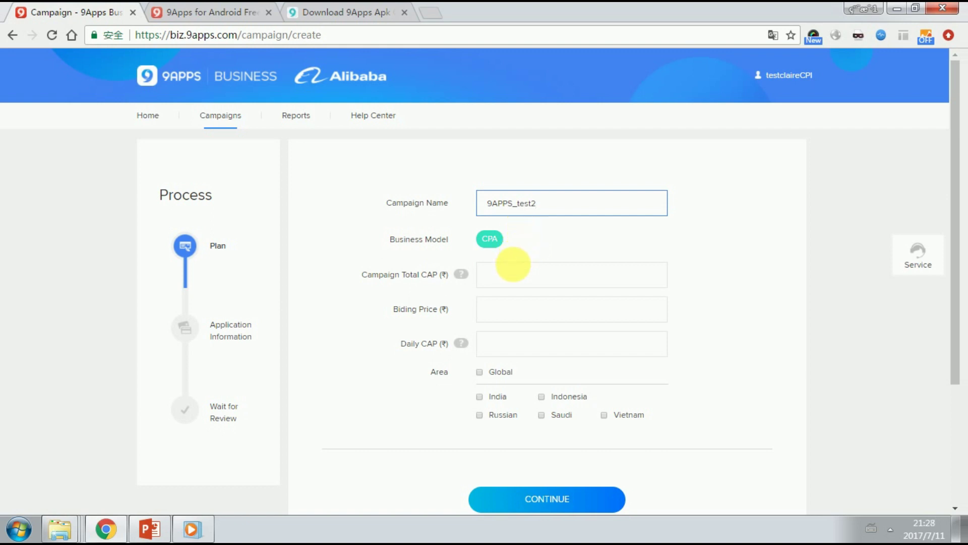
{"action": "left_click", "coordinate": [518, 275]}
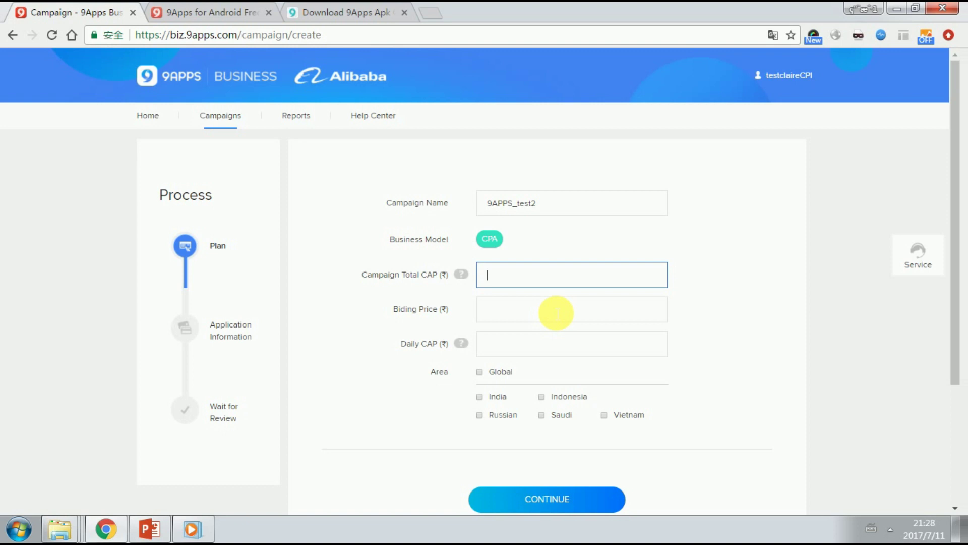
{"action": "left_click", "coordinate": [516, 343]}
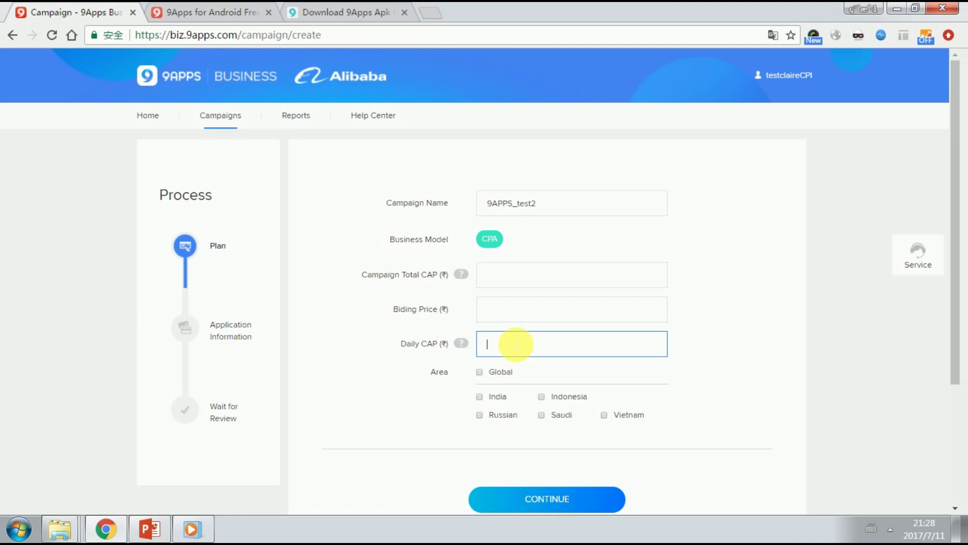
{"action": "left_click", "coordinate": [519, 313]}
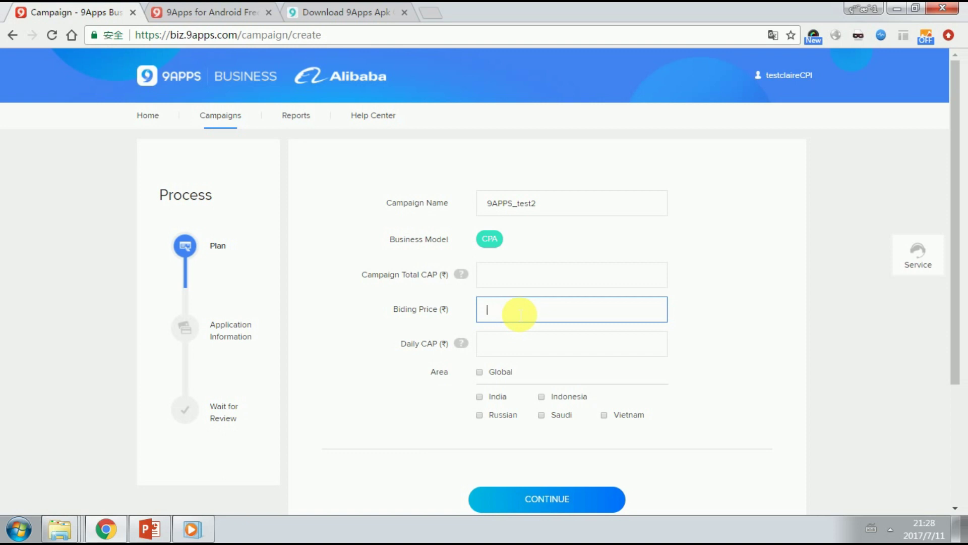
{"action": "left_click", "coordinate": [529, 278]}
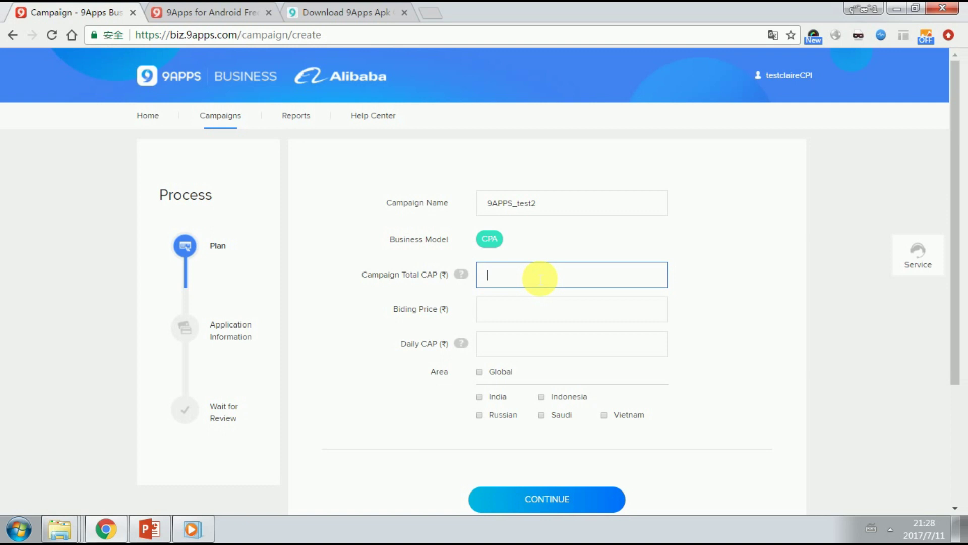
Enter total cap 10000, daily cap 5000 and bidding price 10
{"action": "type", "text": "10000"}
{"action": "key", "text": "Tab"}
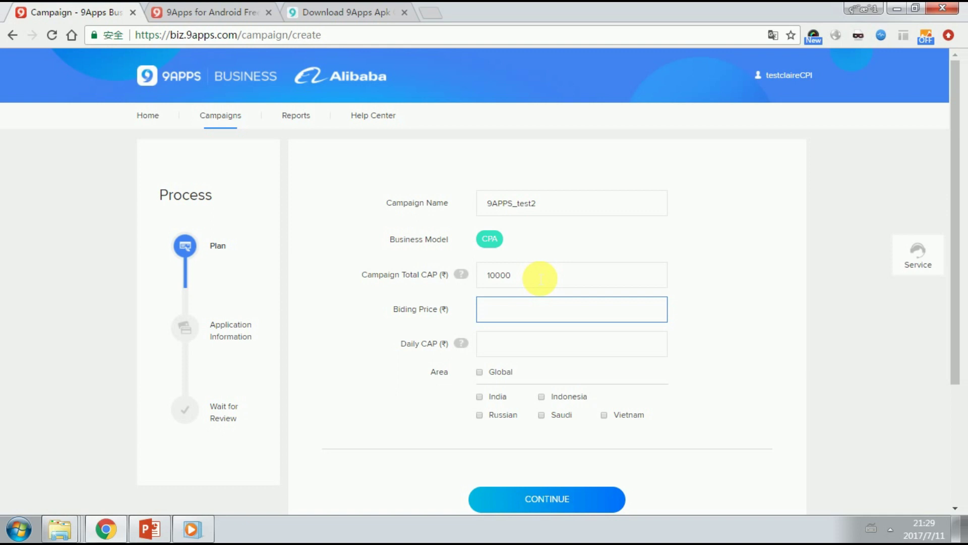
{"action": "left_click", "coordinate": [522, 344]}
{"action": "type", "text": "500"}
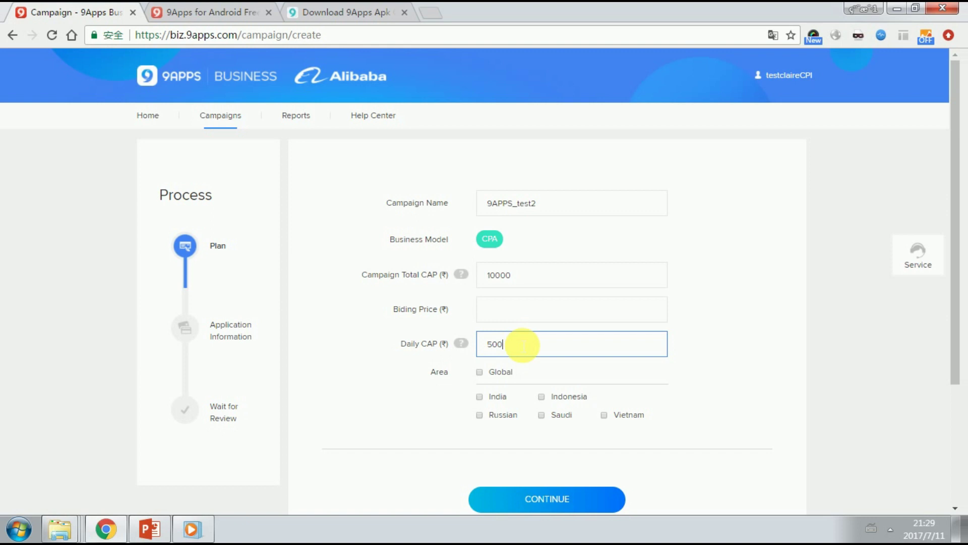
{"action": "type", "text": "0"}
{"action": "left_click", "coordinate": [534, 309]}
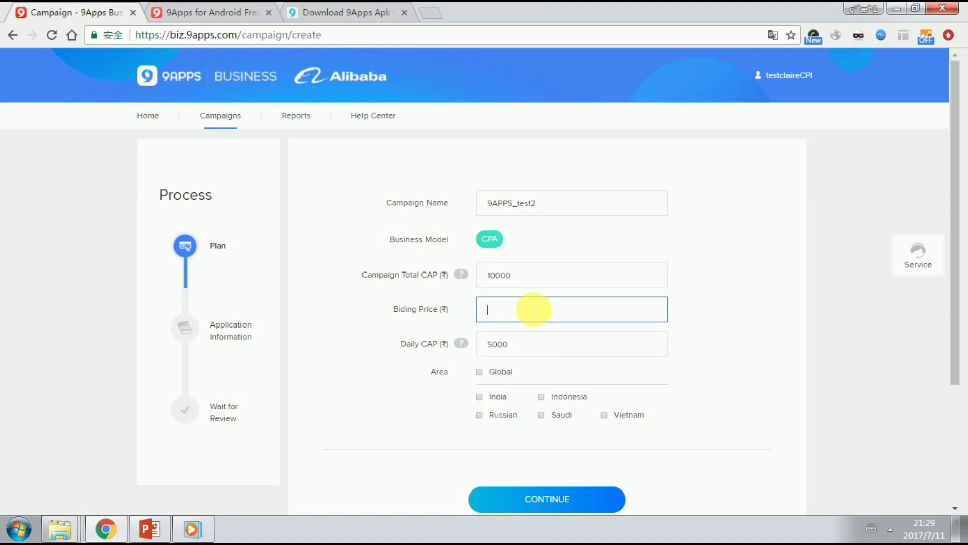
{"action": "type", "text": "10"}
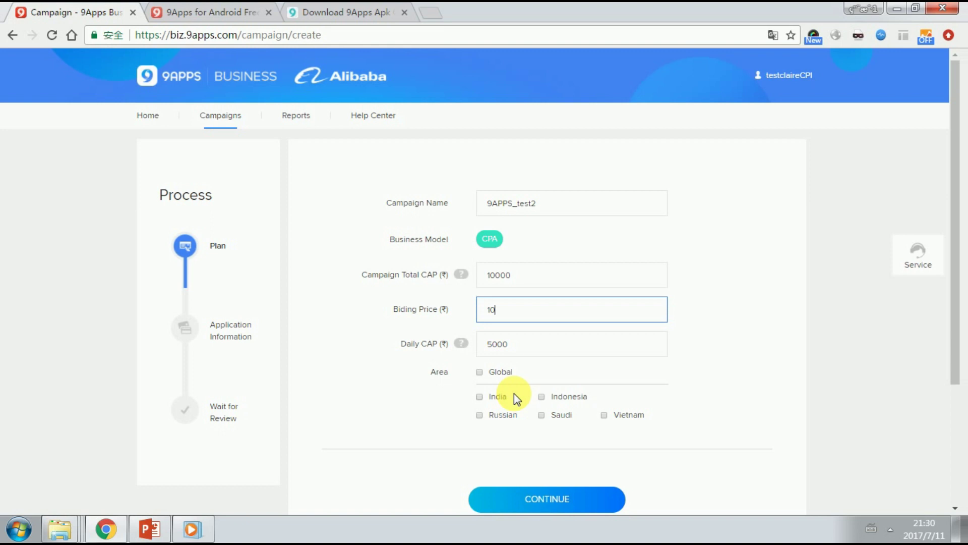
Select every target area, including Global
{"action": "left_click", "coordinate": [479, 397]}
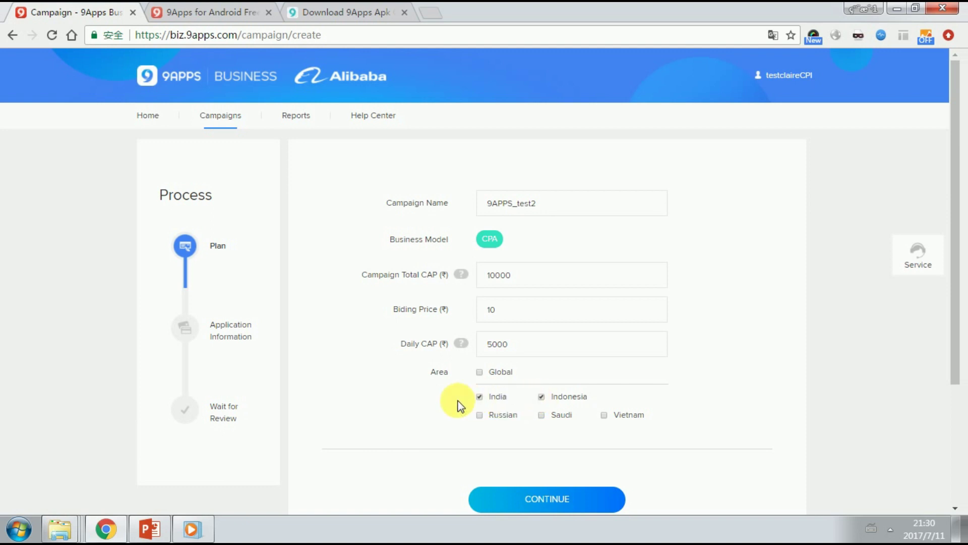
{"action": "double_click", "coordinate": [483, 413]}
{"action": "left_click", "coordinate": [480, 372]}
{"action": "left_click", "coordinate": [521, 499]}
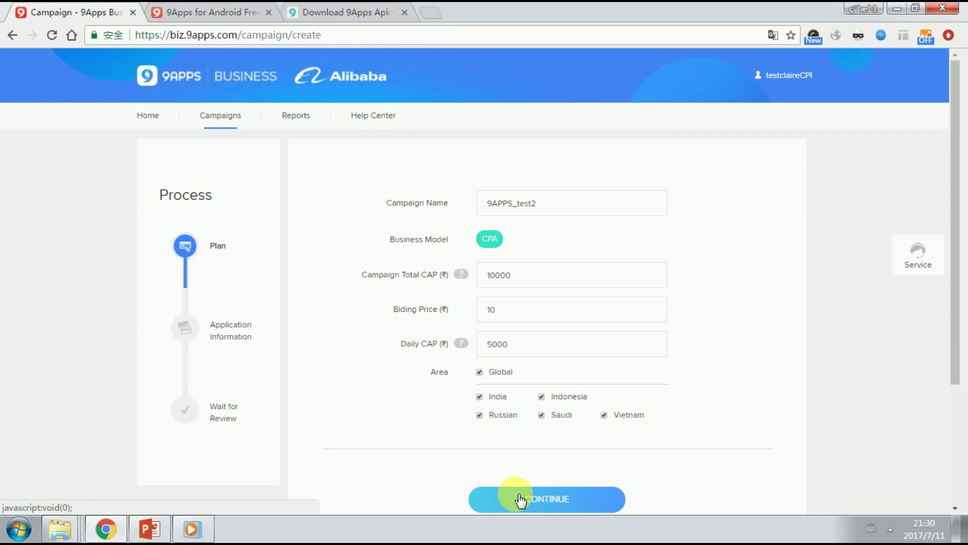
Continue to Application Information and upload APK file 2 as the installation package
{"action": "left_click", "coordinate": [521, 499]}
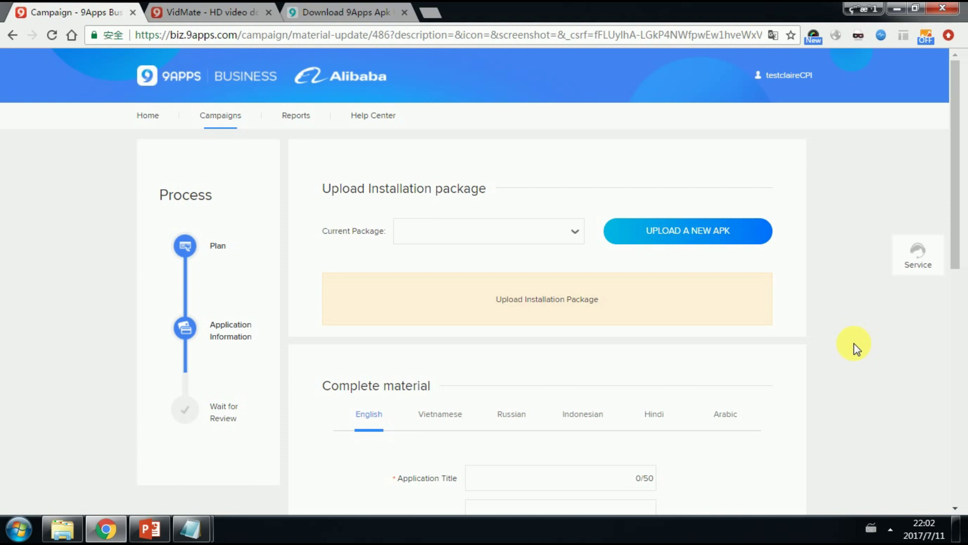
{"action": "left_click", "coordinate": [637, 230]}
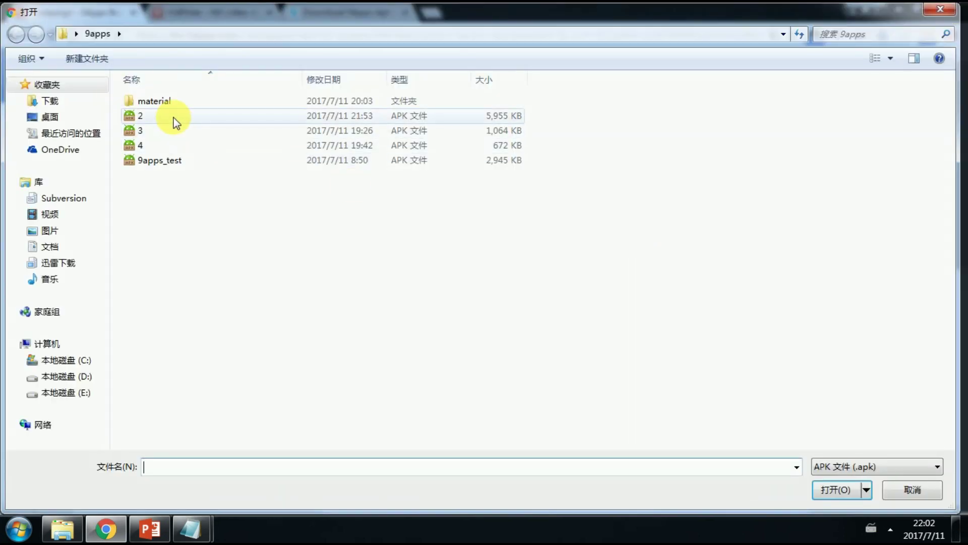
{"action": "double_click", "coordinate": [174, 117]}
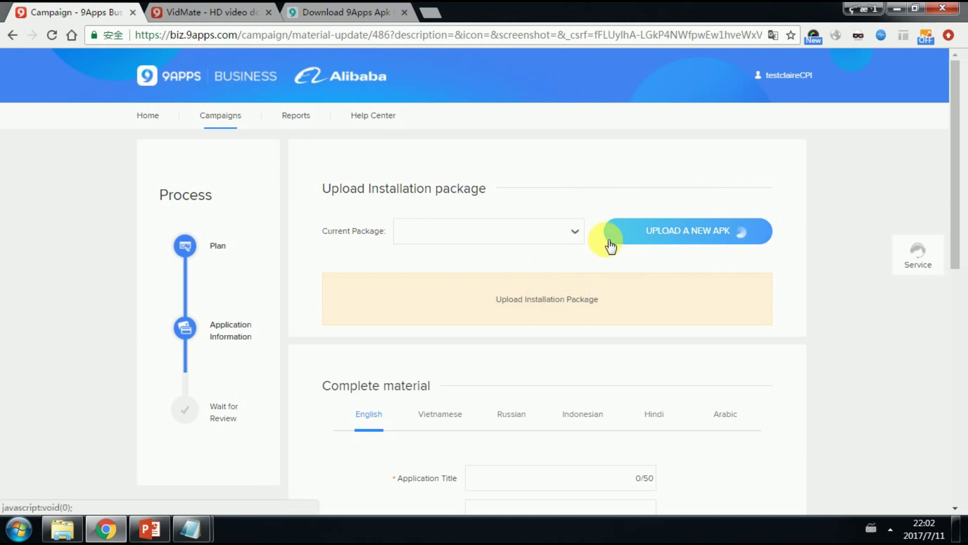
Enter 9APPS_test2 as the English application title
{"action": "scroll", "coordinate": [461, 296], "scroll_direction": "down", "scroll_amount": 1}
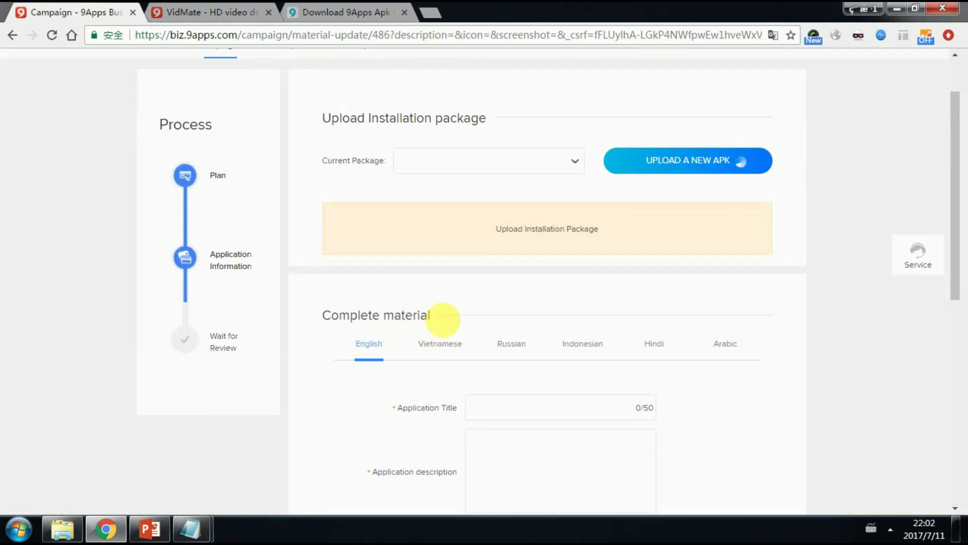
{"action": "scroll", "coordinate": [444, 326], "scroll_direction": "down", "scroll_amount": 2}
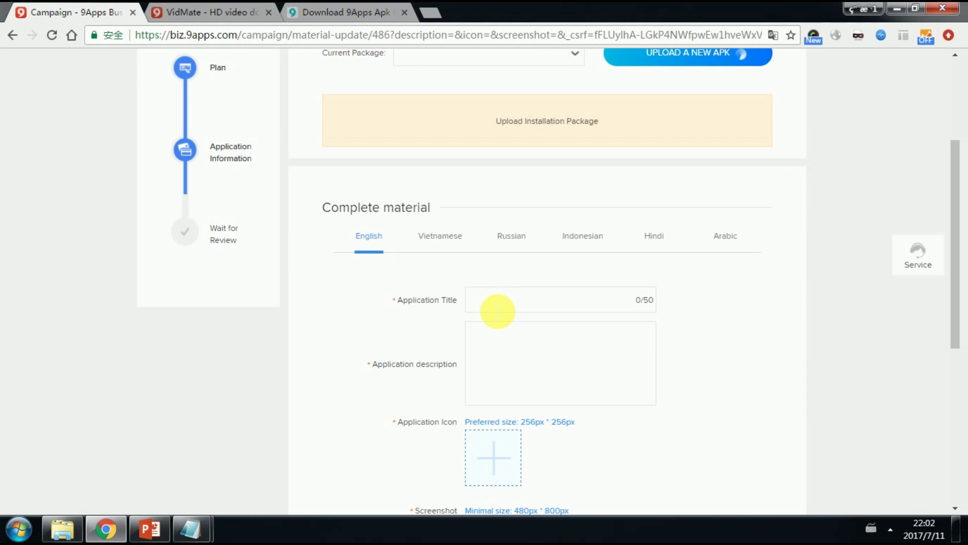
{"action": "left_click", "coordinate": [498, 311]}
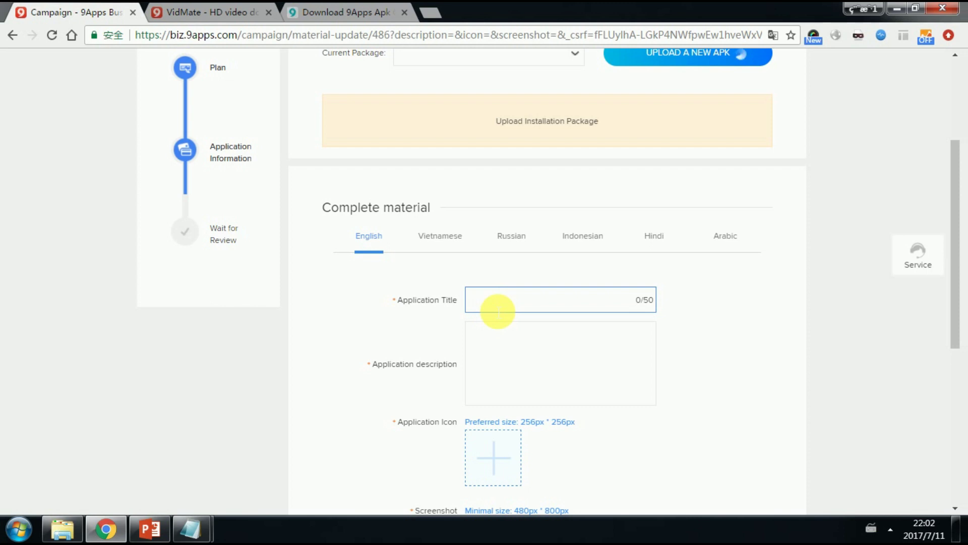
{"action": "type", "text": "9APPS_test2"}
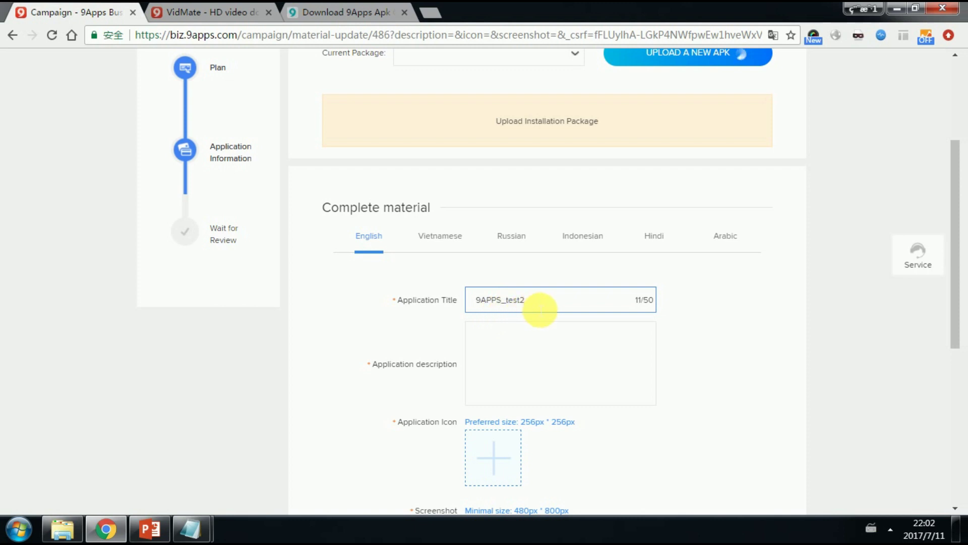
Paste the text from the description_EN Notepad file into the English application description
{"action": "left_click", "coordinate": [527, 369]}
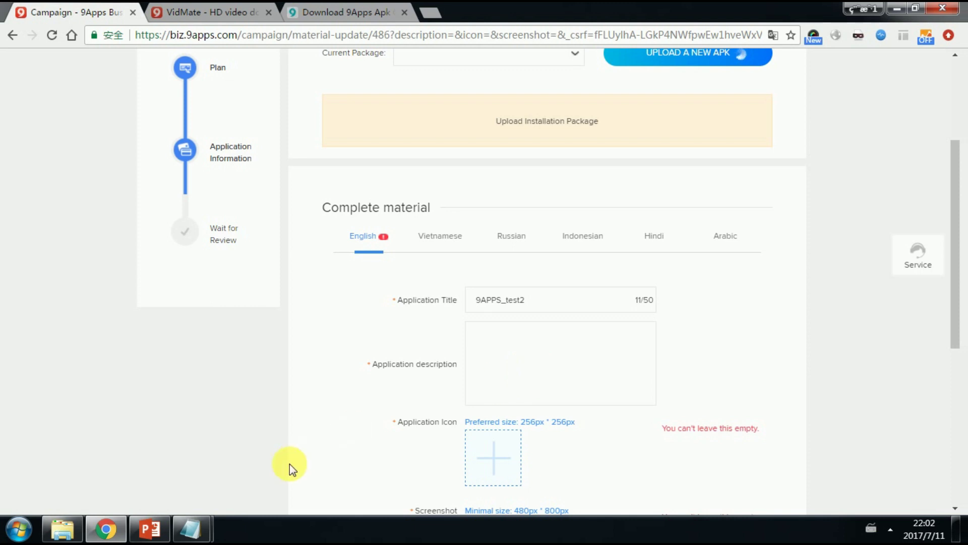
{"action": "left_click", "coordinate": [190, 528]}
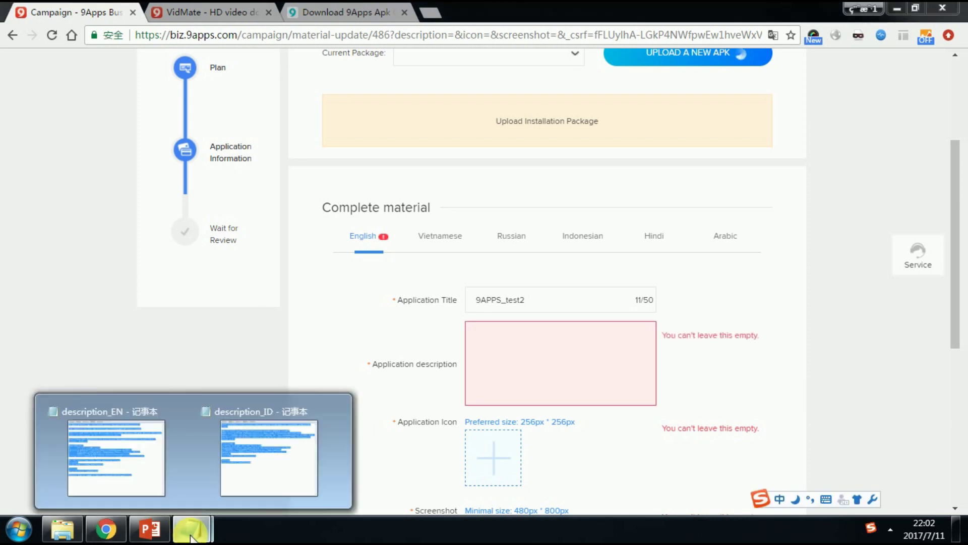
{"action": "left_click", "coordinate": [174, 502]}
{"action": "key", "text": "ctrl+c"}
{"action": "key", "text": "alt+Tab"}
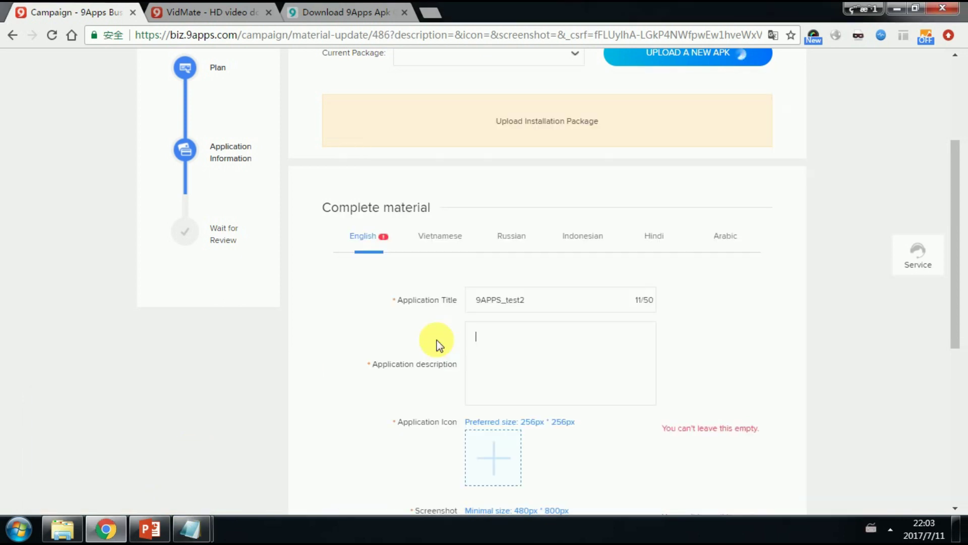
{"action": "key", "text": "ctrl+v"}
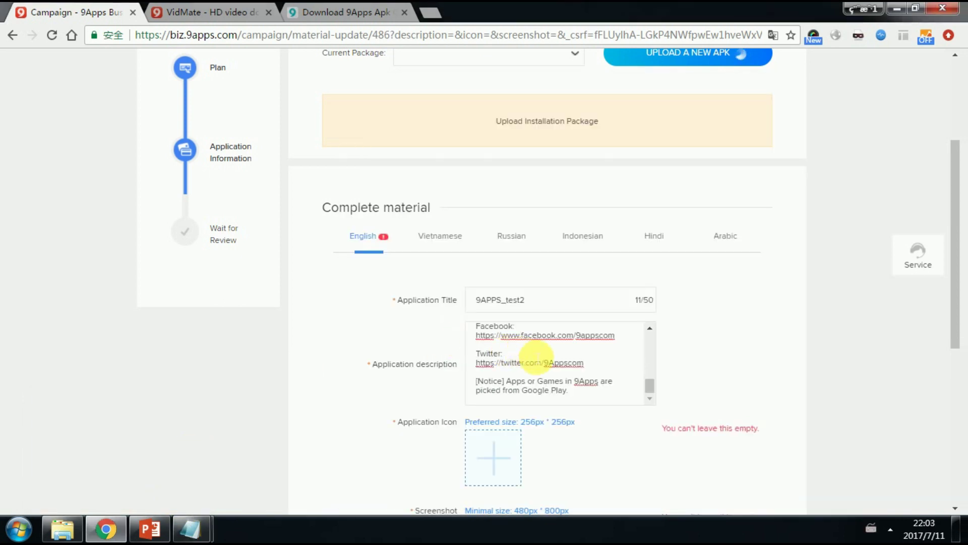
{"action": "scroll", "coordinate": [562, 388], "scroll_direction": "down", "scroll_amount": 1}
{"action": "scroll", "coordinate": [566, 393], "scroll_direction": "down", "scroll_amount": 1}
Set the English application icon to the icon image from the material folder
{"action": "left_click", "coordinate": [491, 353]}
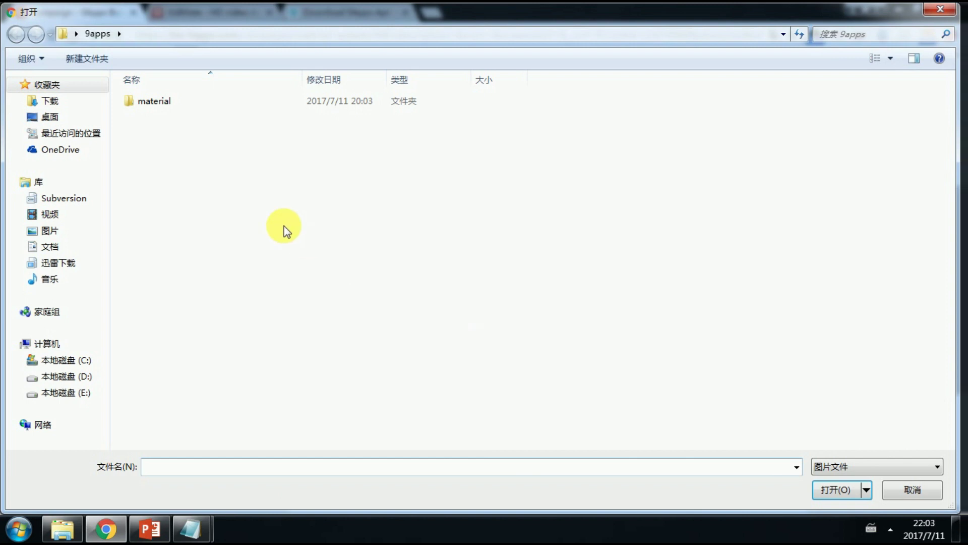
{"action": "double_click", "coordinate": [155, 105]}
{"action": "double_click", "coordinate": [163, 110]}
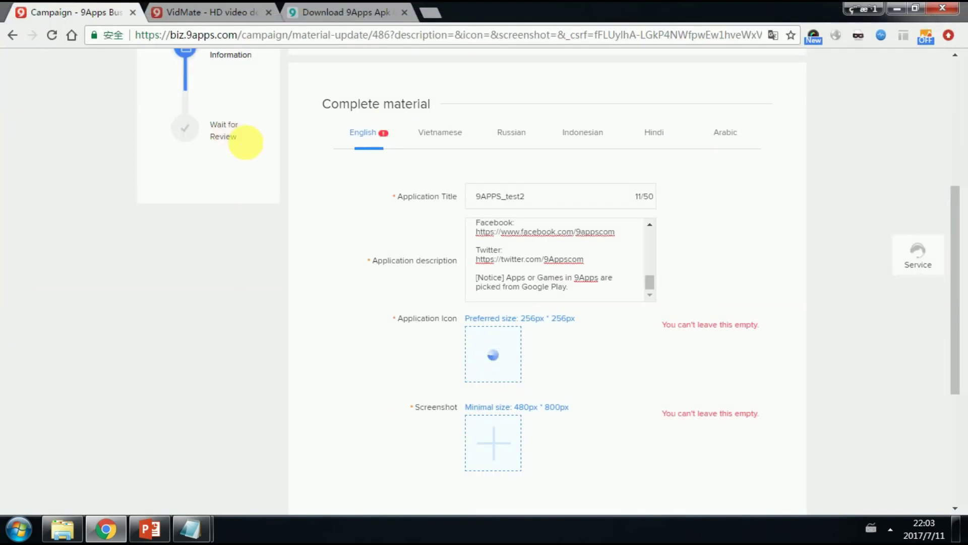
{"action": "scroll", "coordinate": [418, 323], "scroll_direction": "down", "scroll_amount": 1}
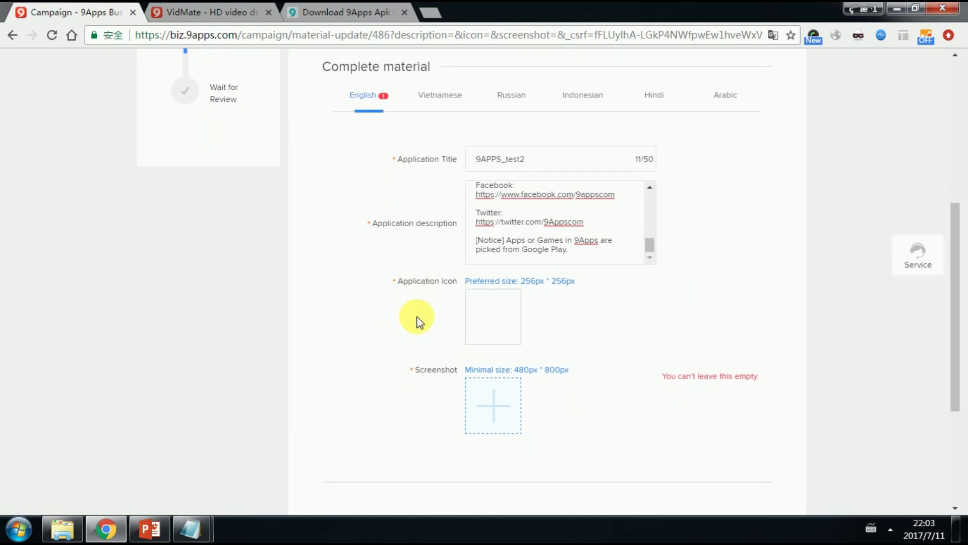
Upload the four screenshots ss1 to ss4 for the English material
{"action": "left_click", "coordinate": [494, 408]}
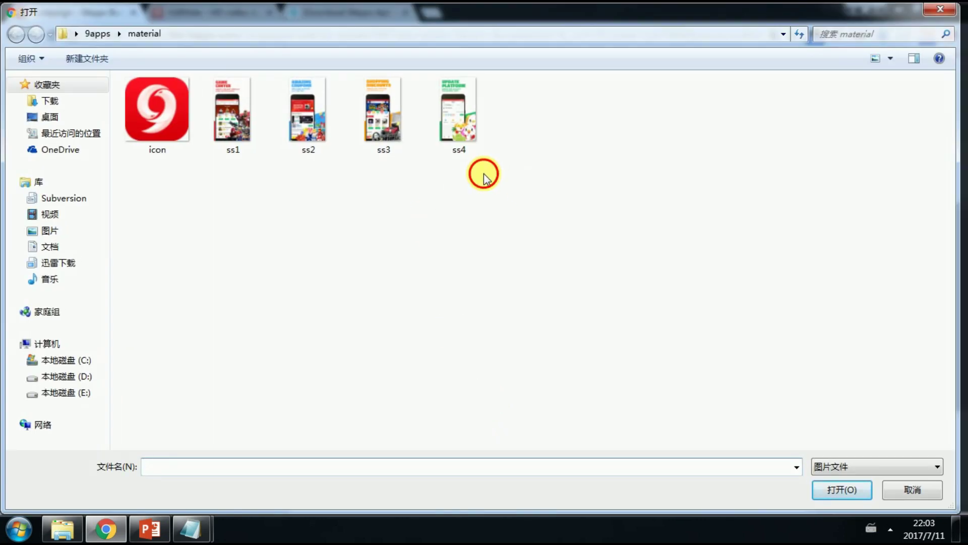
{"action": "left_click_drag", "start_coordinate": [483, 174], "coordinate": [241, 93]}
{"action": "left_click", "coordinate": [823, 489]}
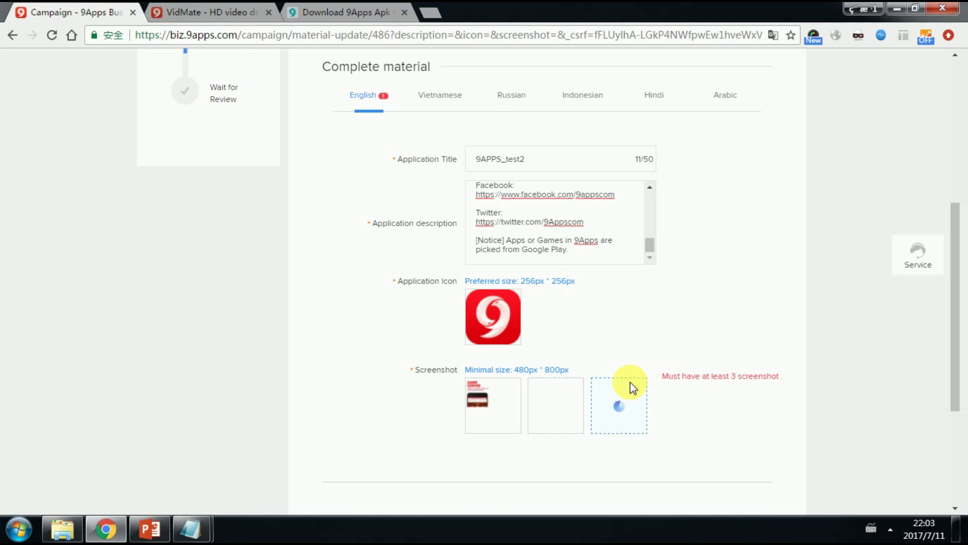
{"action": "scroll", "coordinate": [631, 391], "scroll_direction": "down", "scroll_amount": 1}
{"action": "scroll", "coordinate": [633, 390], "scroll_direction": "down", "scroll_amount": 1}
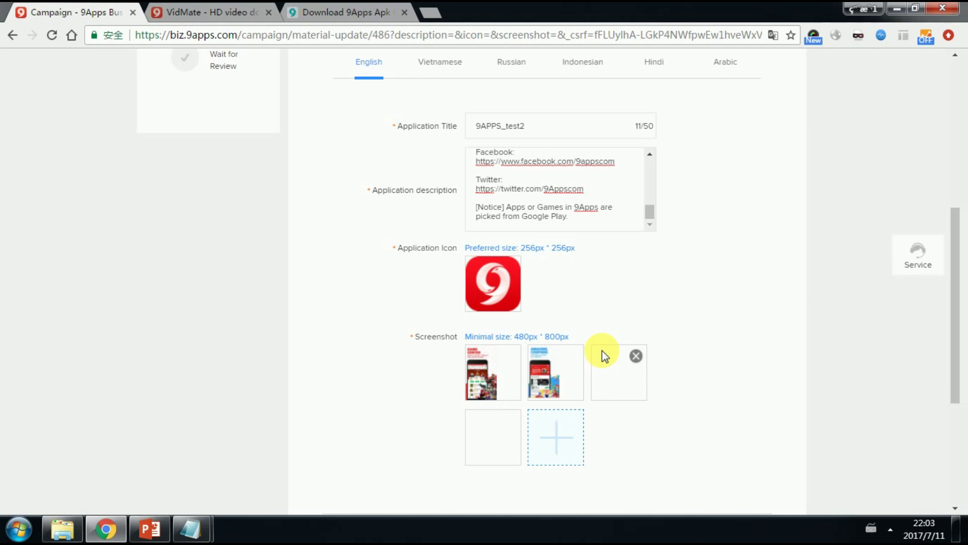
{"action": "scroll", "coordinate": [605, 356], "scroll_direction": "down", "scroll_amount": 3}
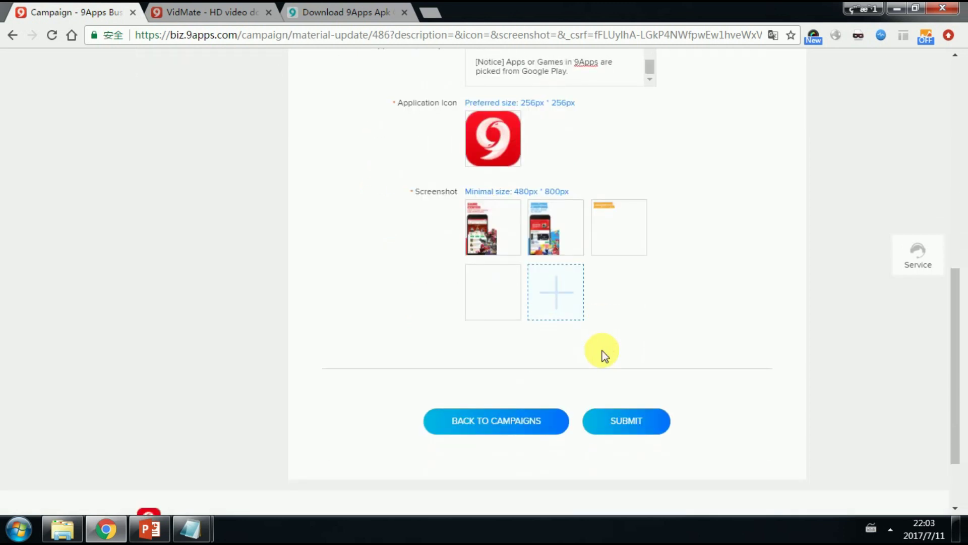
{"action": "scroll", "coordinate": [604, 356], "scroll_direction": "up", "scroll_amount": 10}
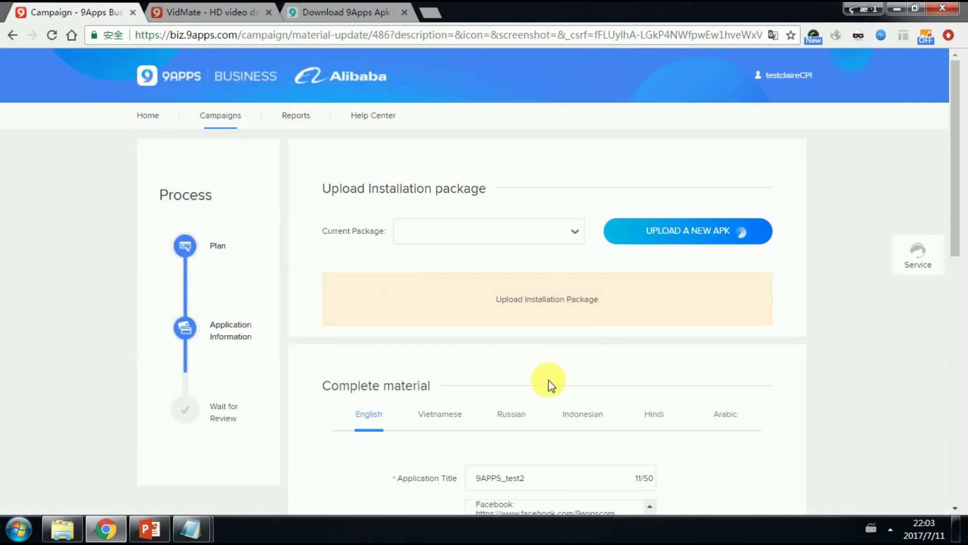
{"action": "scroll", "coordinate": [552, 389], "scroll_direction": "down", "scroll_amount": 1}
{"action": "scroll", "coordinate": [551, 388], "scroll_direction": "down", "scroll_amount": 1}
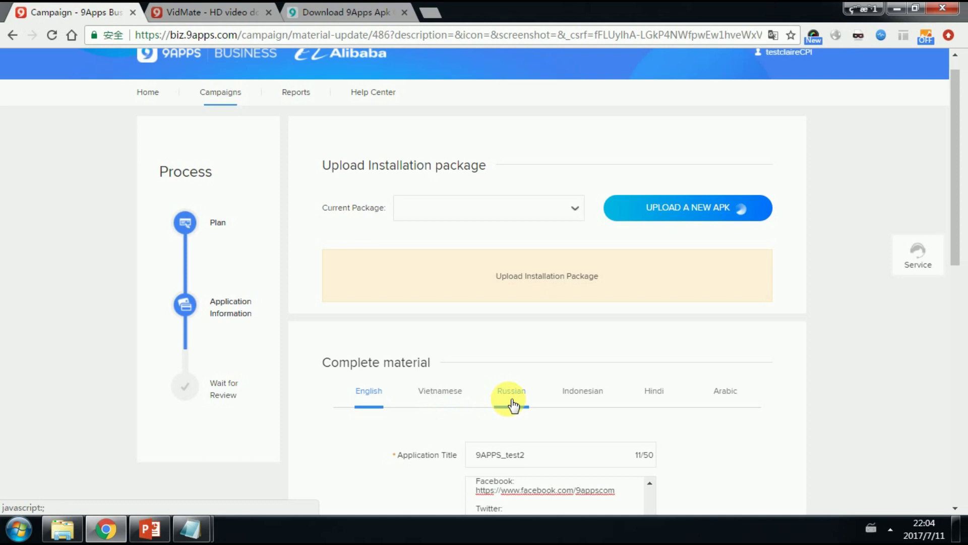
Switch to the Vietnamese material, which has an empty title and description
{"action": "left_click", "coordinate": [440, 399]}
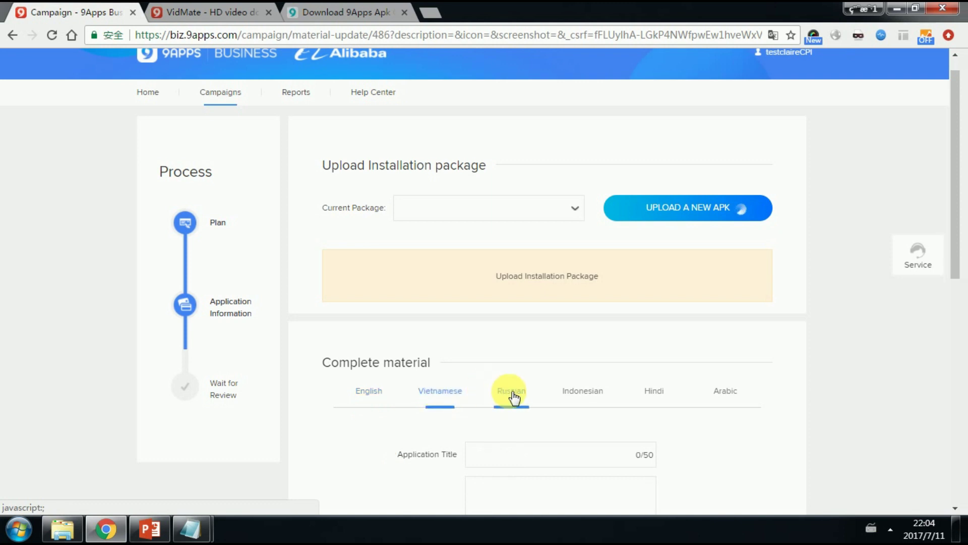
Enter 9APPS_test2 as the Indonesian application title
{"action": "left_click", "coordinate": [590, 404]}
{"action": "scroll", "coordinate": [658, 407], "scroll_direction": "down", "scroll_amount": 2}
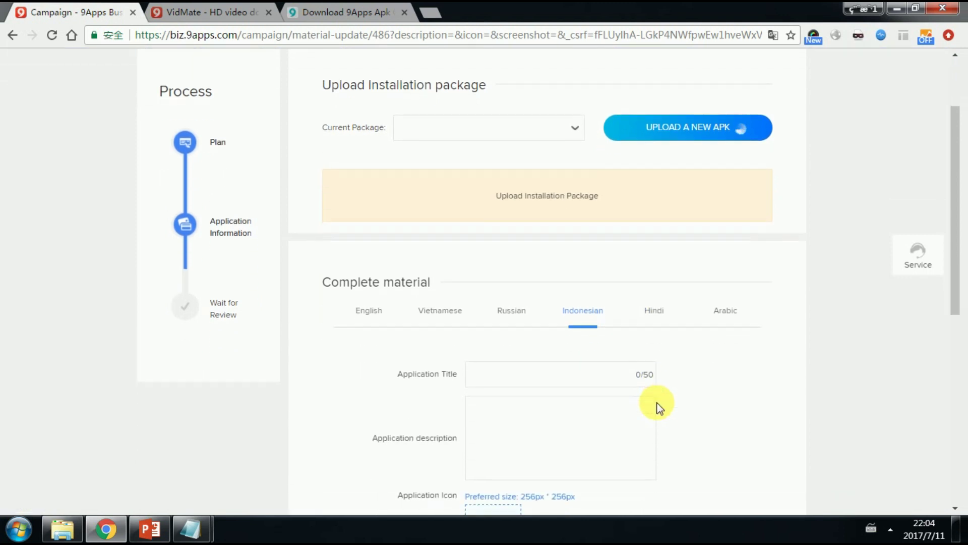
{"action": "left_click", "coordinate": [596, 384]}
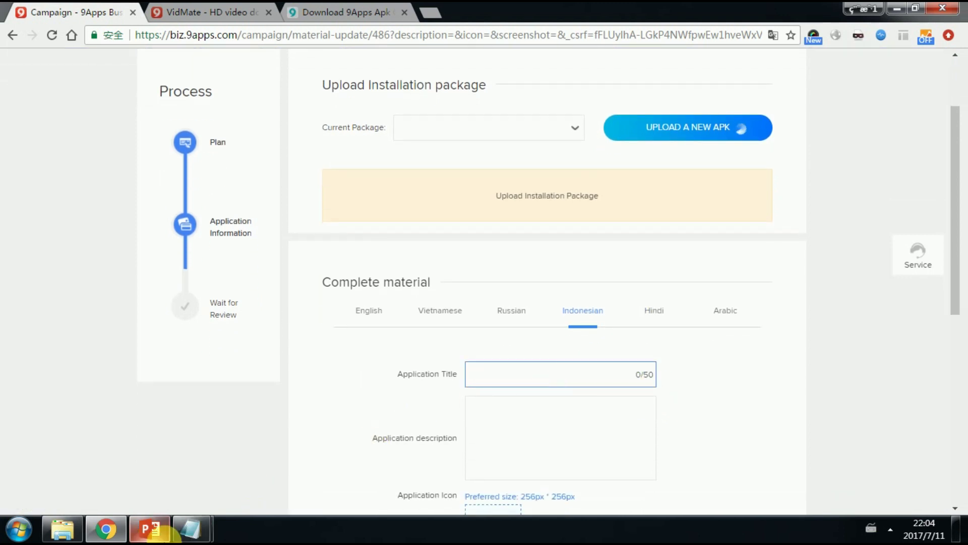
{"action": "left_click", "coordinate": [190, 529]}
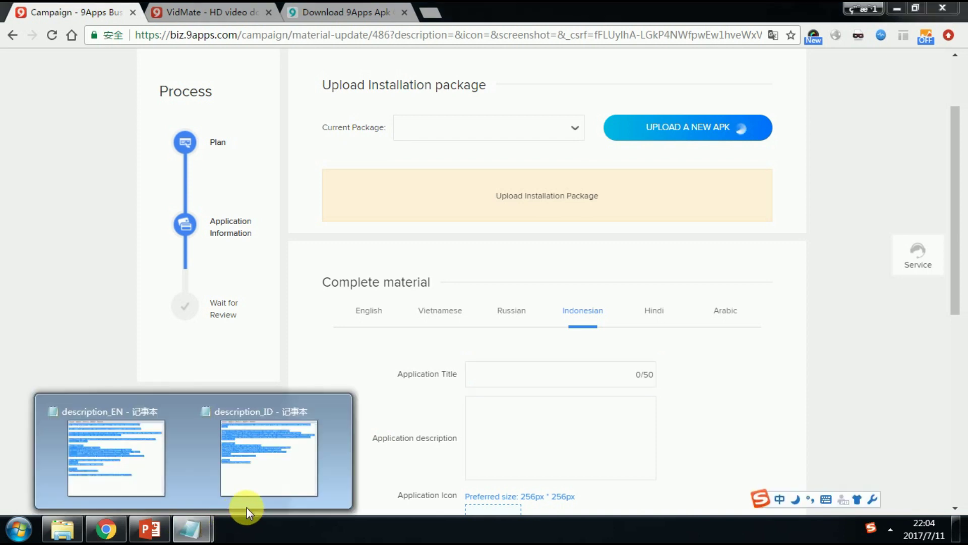
{"action": "left_click", "coordinate": [255, 488]}
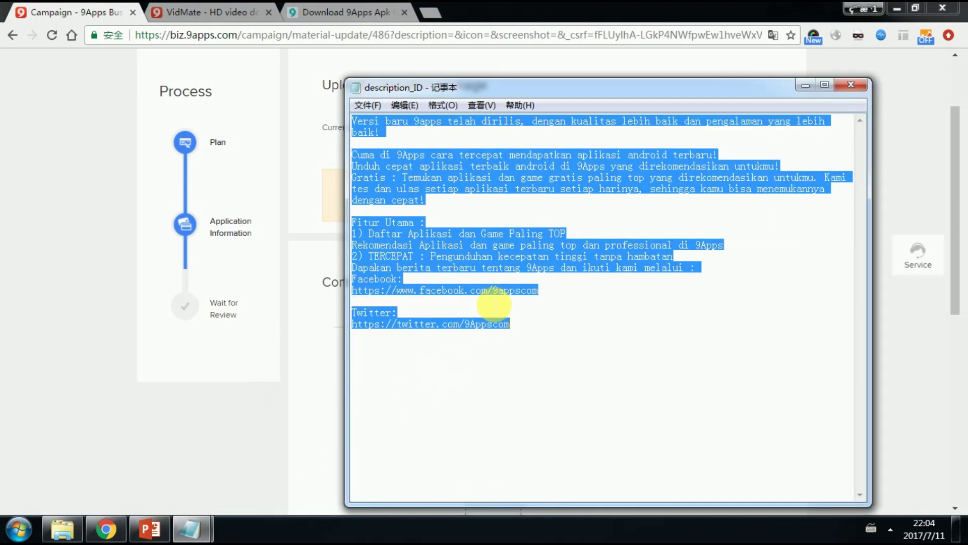
{"action": "left_click", "coordinate": [268, 406]}
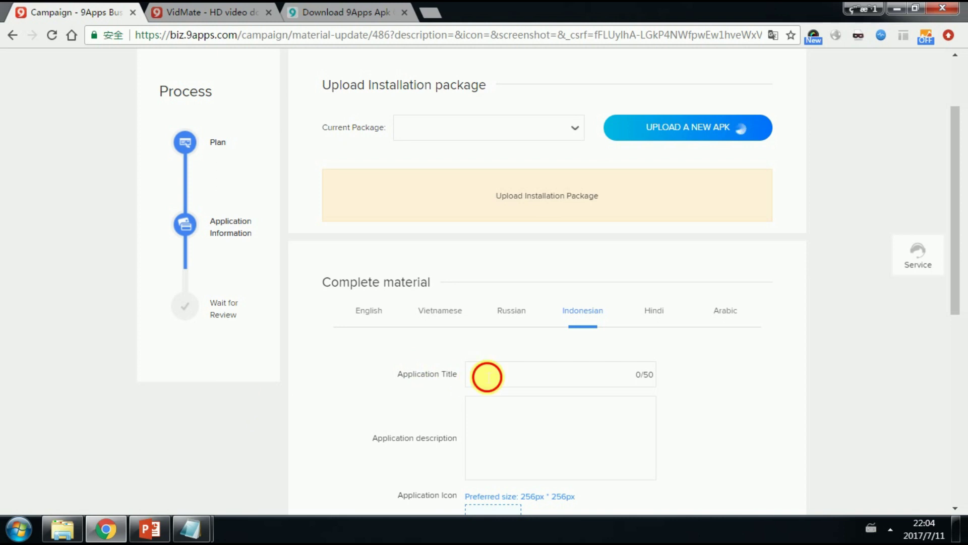
{"action": "left_click", "coordinate": [487, 376]}
{"action": "type", "text": "9APPS_test"}
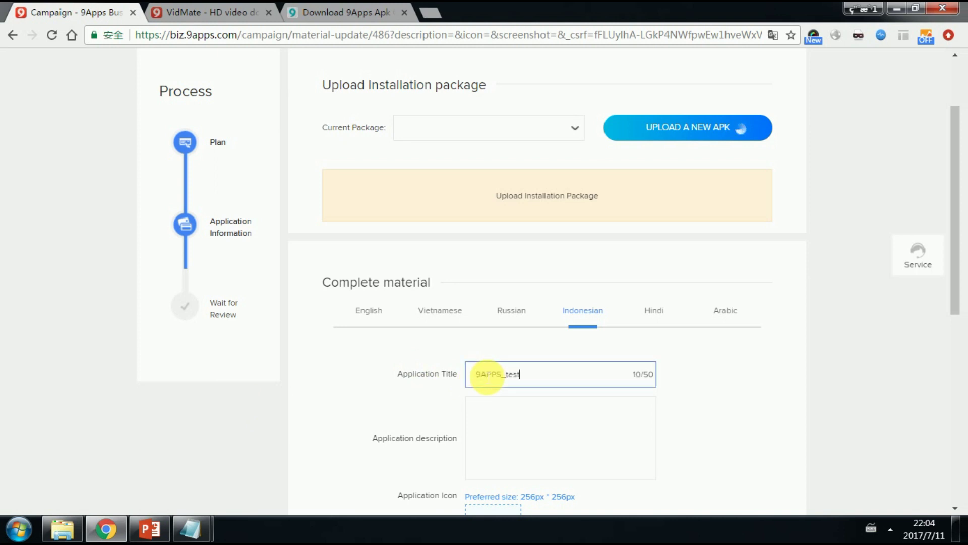
{"action": "type", "text": "2"}
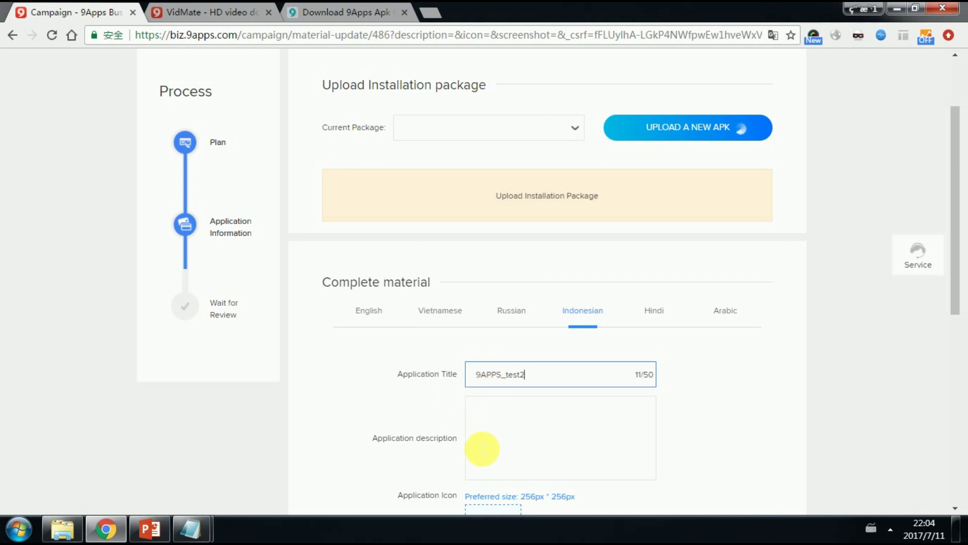
Paste the description_ID text, beginning 'Versi baru 9apps telah dirilis', into the Indonesian description
{"action": "left_click", "coordinate": [481, 447]}
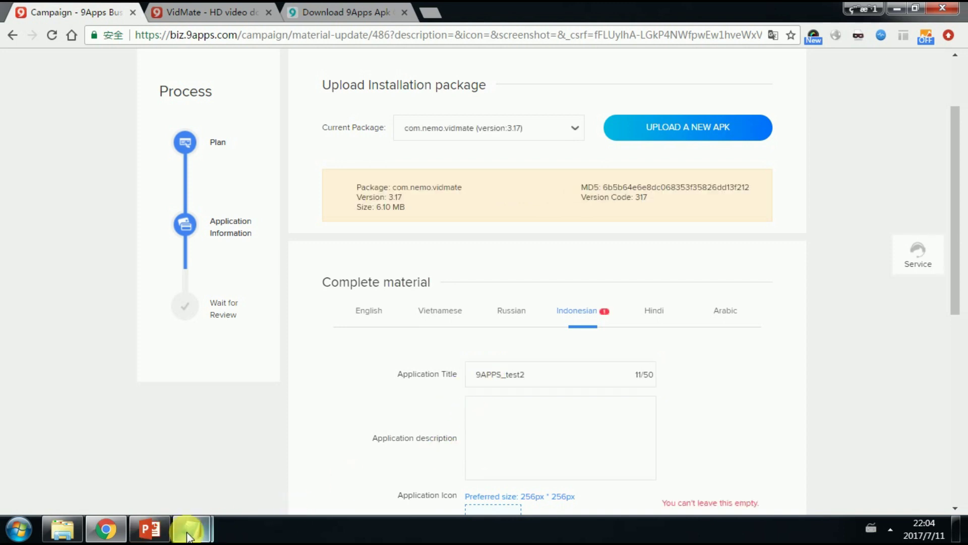
{"action": "left_click", "coordinate": [207, 530]}
{"action": "left_click", "coordinate": [289, 495]}
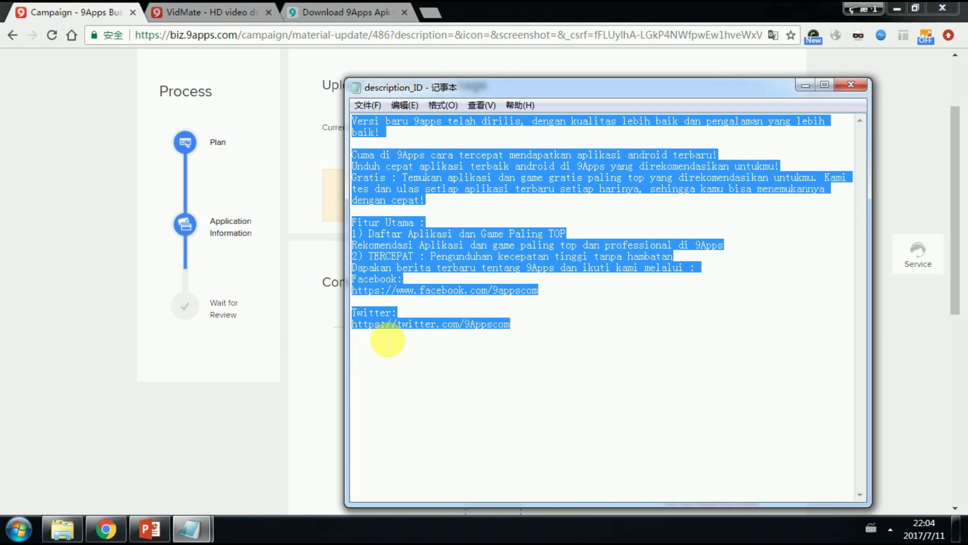
{"action": "key", "text": "alt+Tab"}
{"action": "left_click", "coordinate": [496, 404]}
{"action": "key", "text": "ctrl+v"}
{"action": "scroll", "coordinate": [501, 412], "scroll_direction": "down", "scroll_amount": 2}
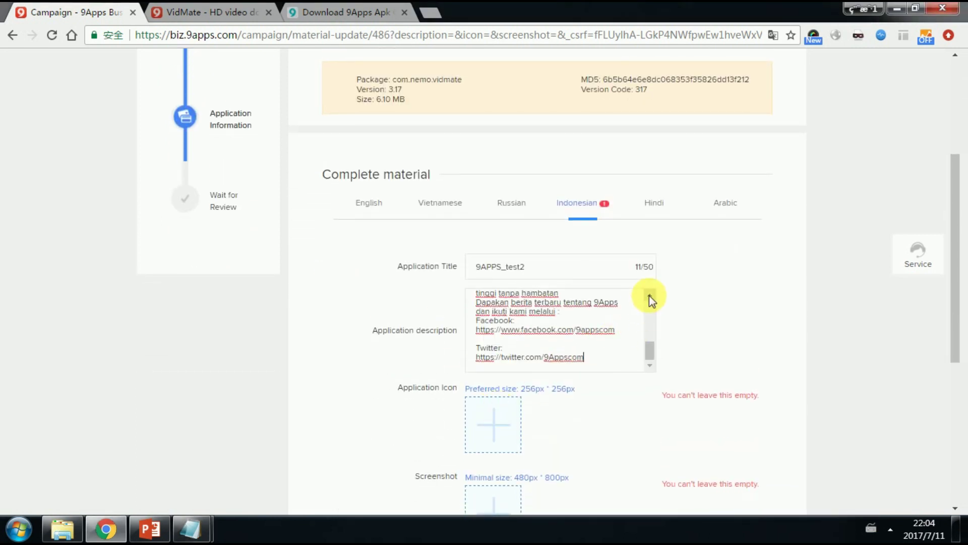
{"action": "left_click", "coordinate": [649, 296]}
{"action": "left_click", "coordinate": [649, 295]}
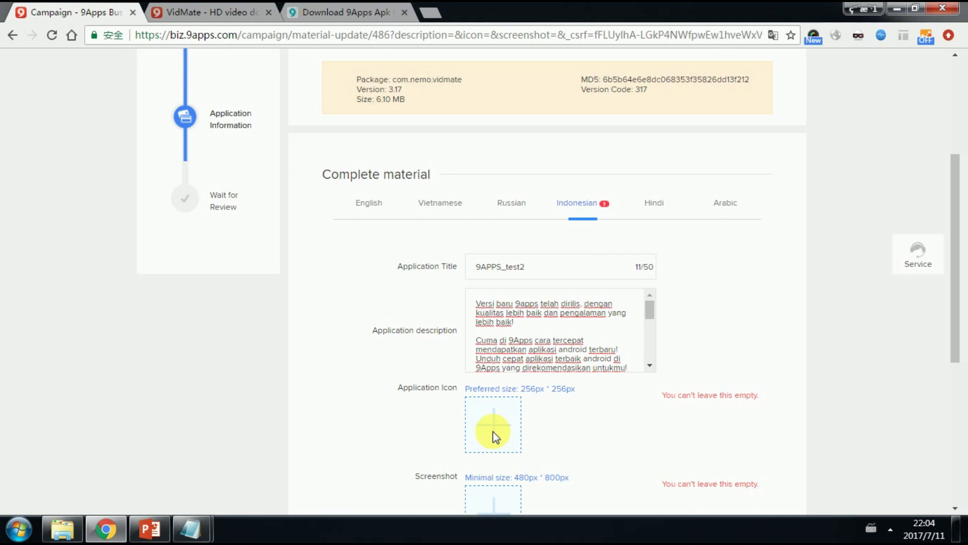
Add the icon image and the four screenshots ss1–ss4 to the Indonesian material
{"action": "left_click", "coordinate": [507, 427]}
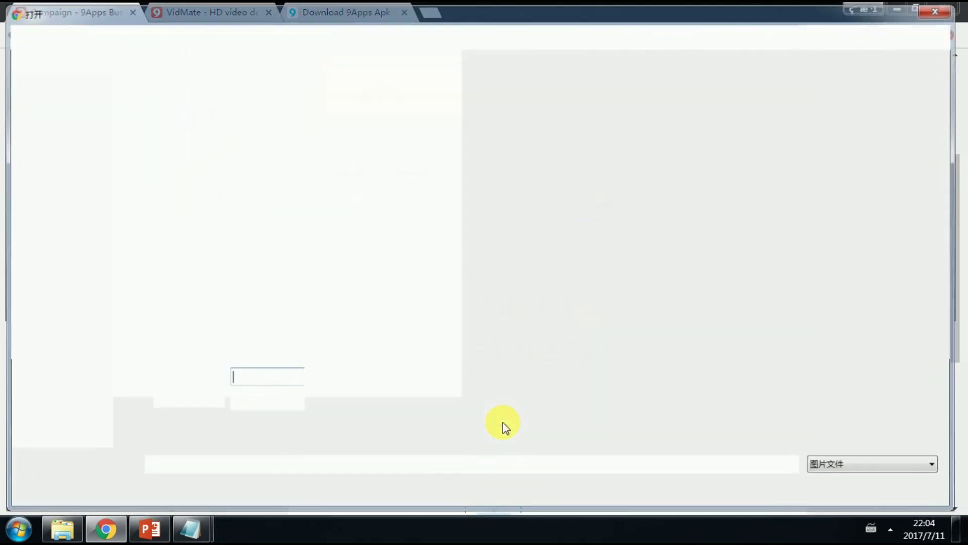
{"action": "double_click", "coordinate": [156, 128]}
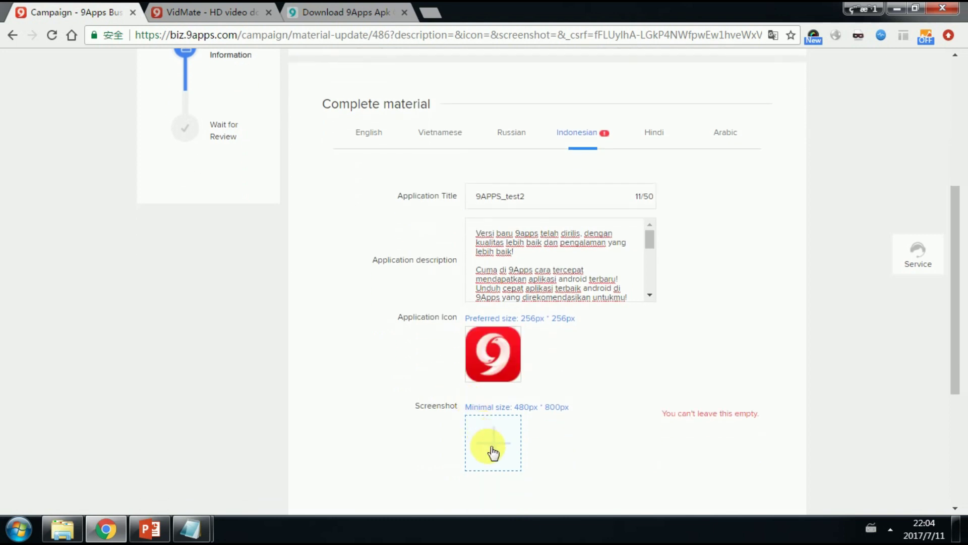
{"action": "left_click", "coordinate": [488, 449]}
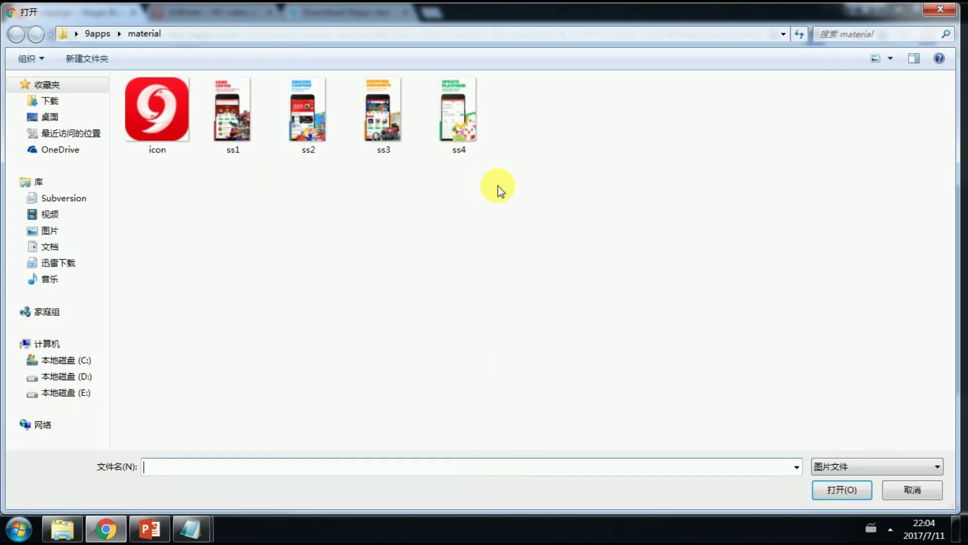
{"action": "left_click_drag", "start_coordinate": [498, 189], "coordinate": [245, 108]}
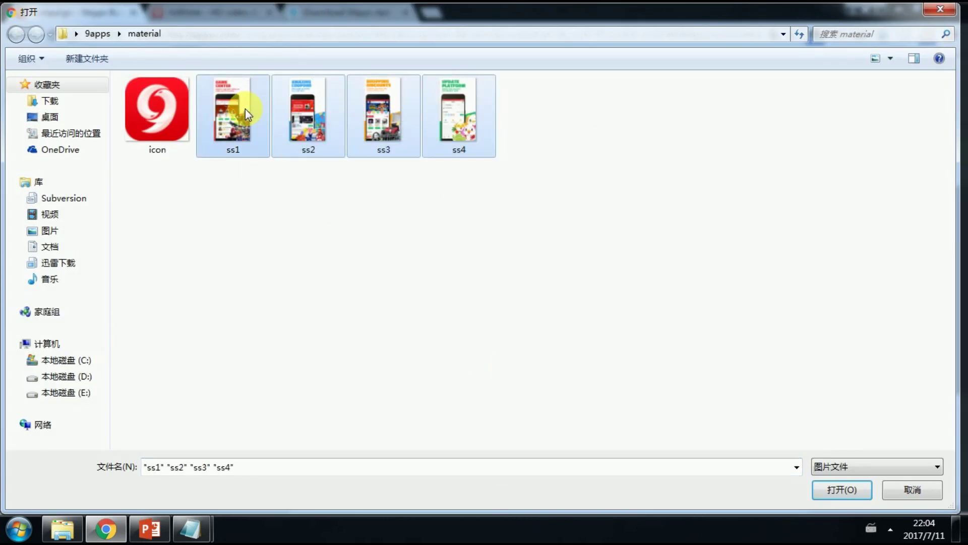
{"action": "left_click", "coordinate": [822, 488]}
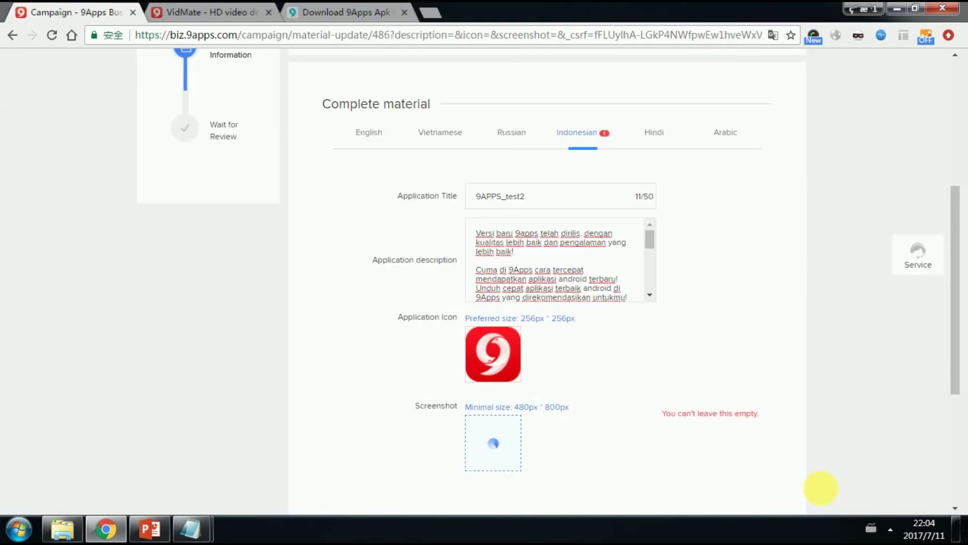
Check the uploaded screenshots and submit the campaign for review
{"action": "scroll", "coordinate": [822, 492], "scroll_direction": "down", "scroll_amount": 2}
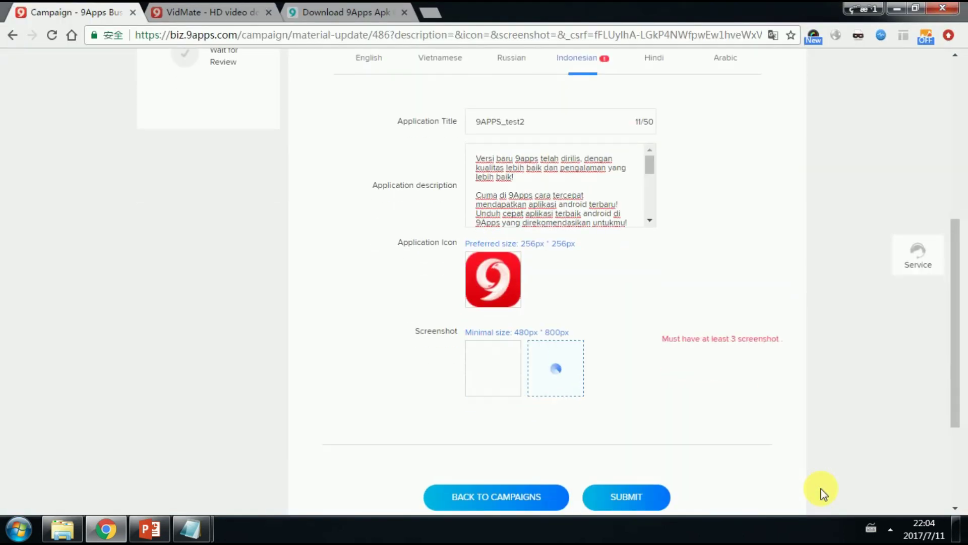
{"action": "scroll", "coordinate": [822, 492], "scroll_direction": "up", "scroll_amount": 7}
{"action": "scroll", "coordinate": [822, 492], "scroll_direction": "down", "scroll_amount": 7}
{"action": "scroll", "coordinate": [824, 498], "scroll_direction": "down", "scroll_amount": 2}
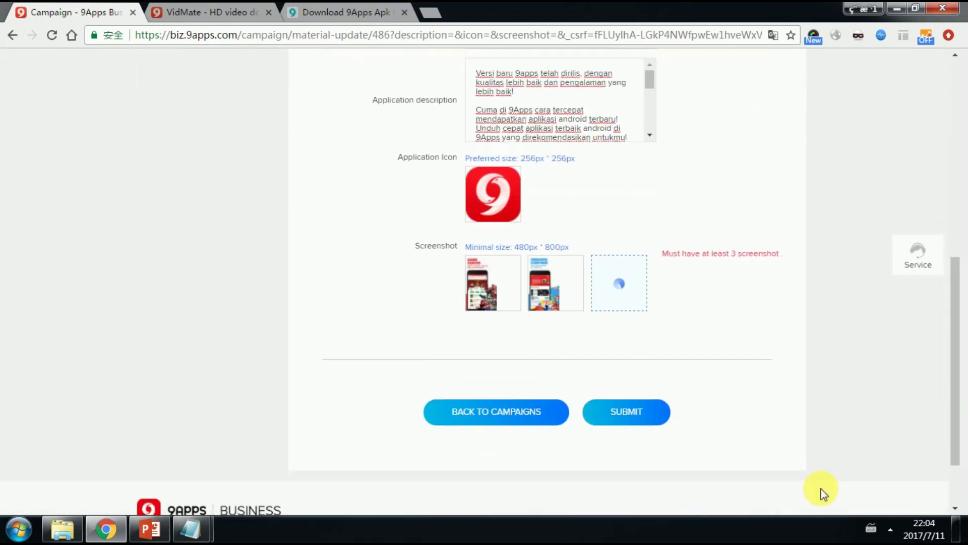
{"action": "scroll", "coordinate": [822, 492], "scroll_direction": "up", "scroll_amount": 6}
{"action": "scroll", "coordinate": [823, 492], "scroll_direction": "down", "scroll_amount": 7}
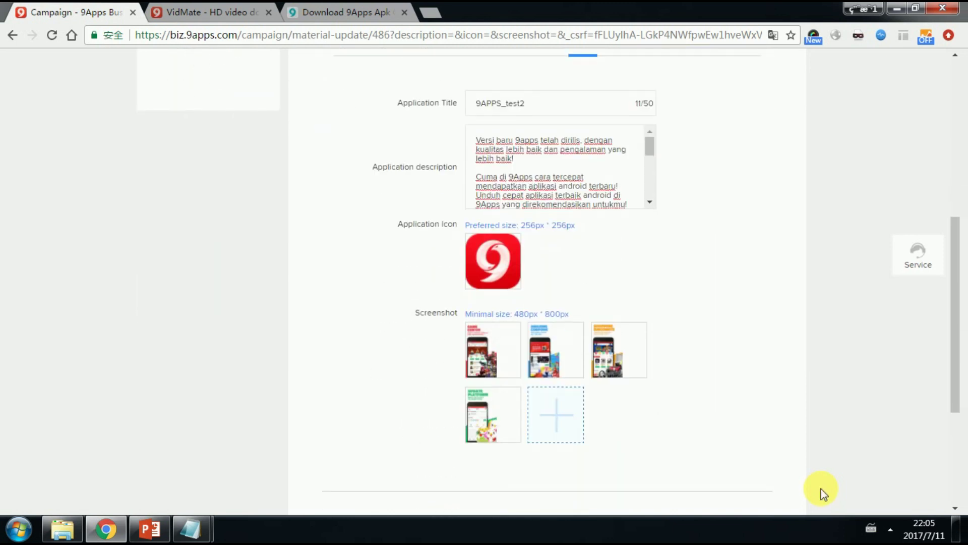
{"action": "left_click", "coordinate": [649, 416]}
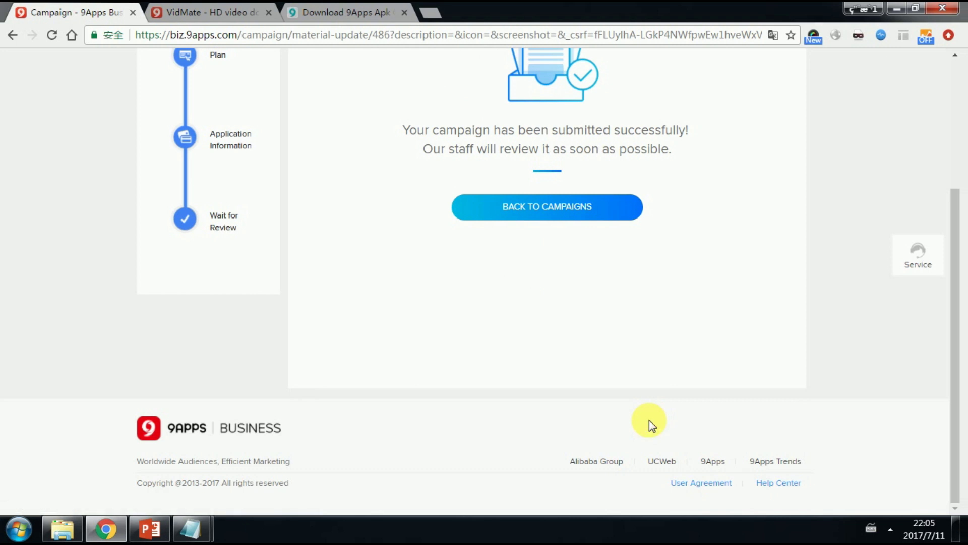
Check that 9APPS_test2 is listed first in the home page Campaigns table as Under Review
{"action": "scroll", "coordinate": [649, 420], "scroll_direction": "up", "scroll_amount": 4}
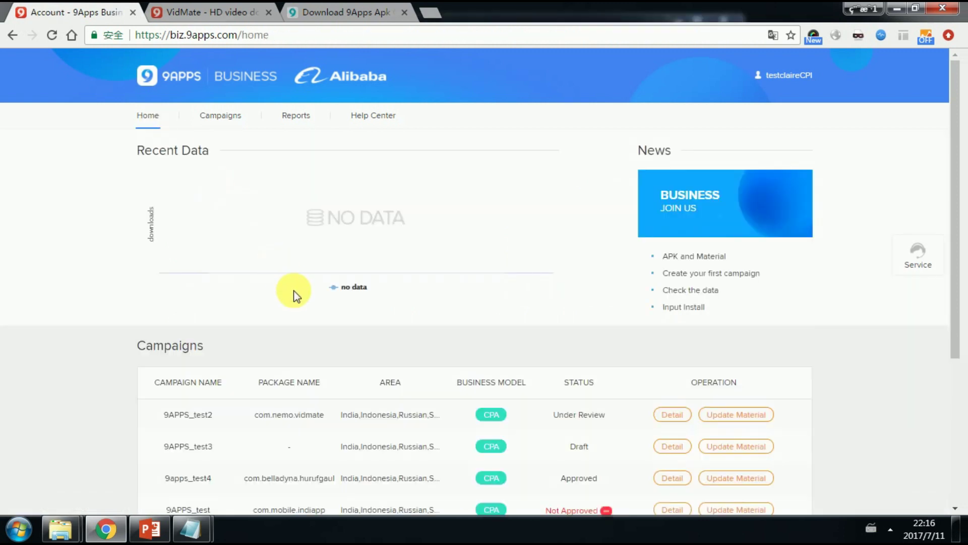
Show the rejection reason for Not Approved 9APPS_test: it is a test APK
{"action": "scroll", "coordinate": [334, 331], "scroll_direction": "down", "scroll_amount": 2}
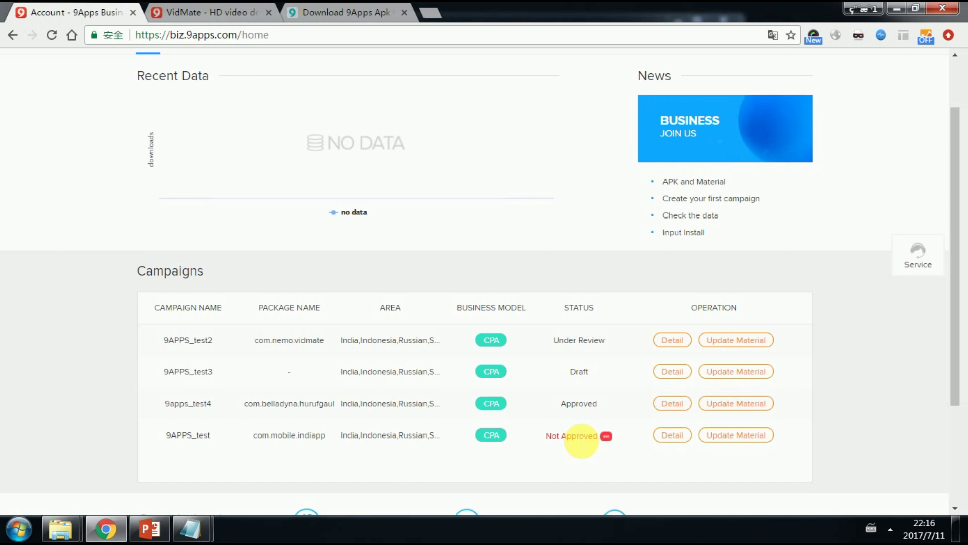
{"action": "mouse_move", "coordinate": [605, 437]}
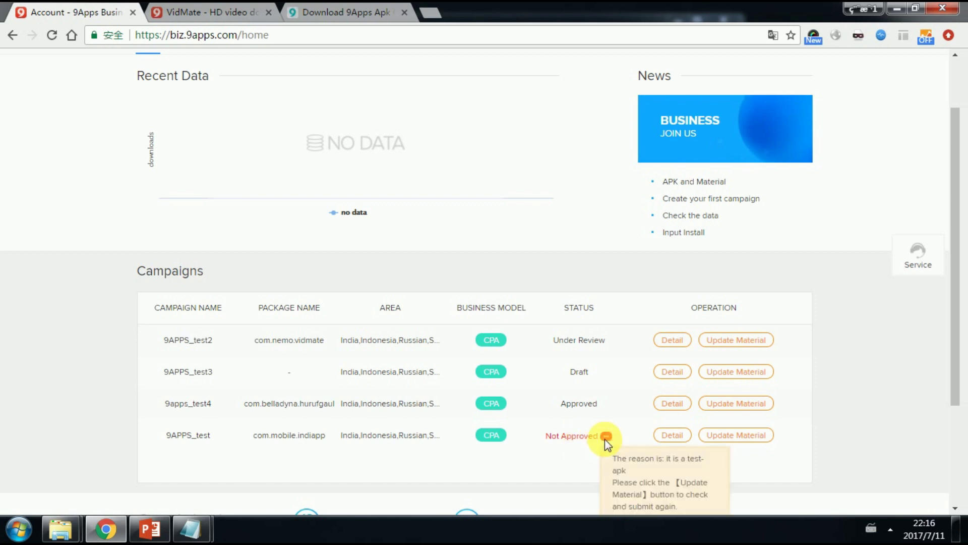
{"action": "scroll", "coordinate": [604, 439], "scroll_direction": "down", "scroll_amount": 1}
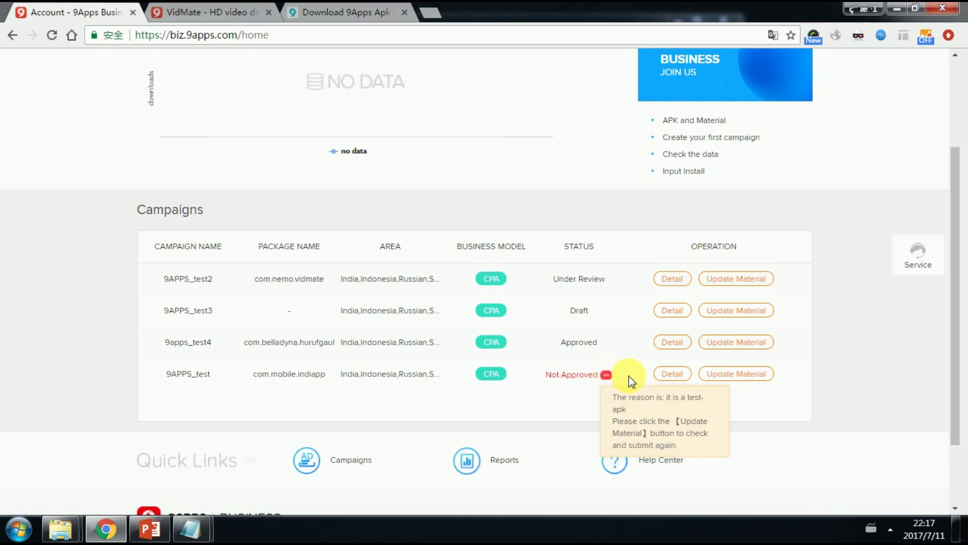
View the material page of rejected campaign 9APPS_test, then return to Campaigns
{"action": "left_click", "coordinate": [725, 380]}
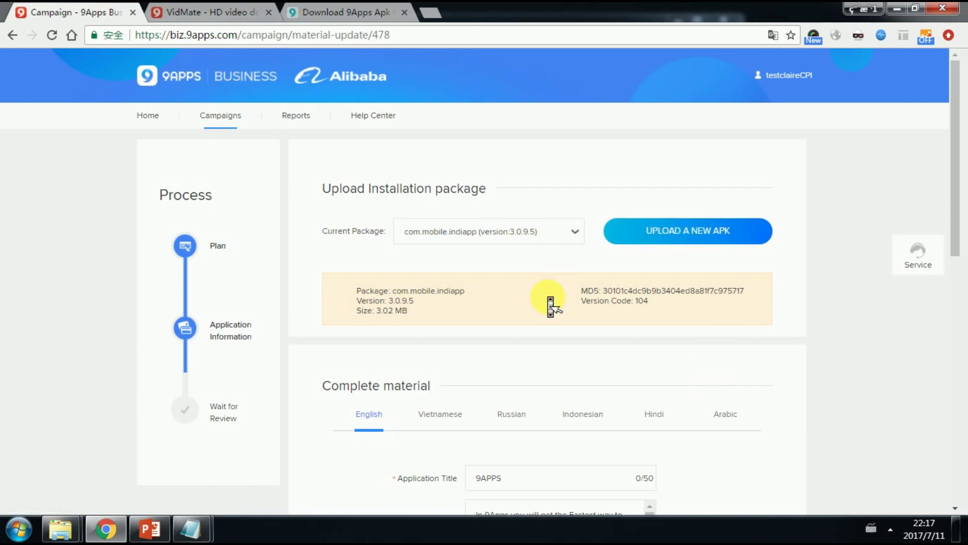
{"action": "scroll", "coordinate": [550, 297], "scroll_direction": "down", "scroll_amount": 6}
{"action": "mouse_move", "coordinate": [509, 421]}
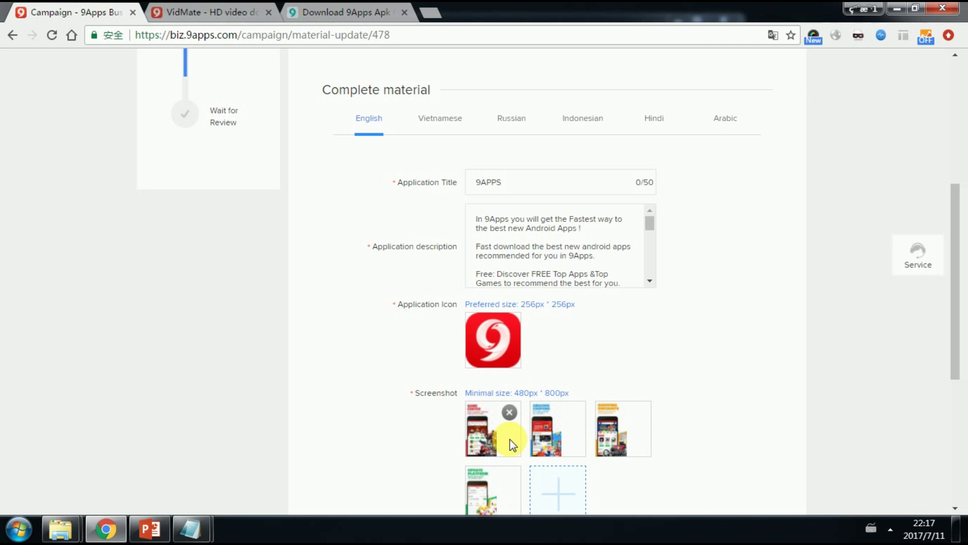
{"action": "scroll", "coordinate": [510, 441], "scroll_direction": "up", "scroll_amount": 6}
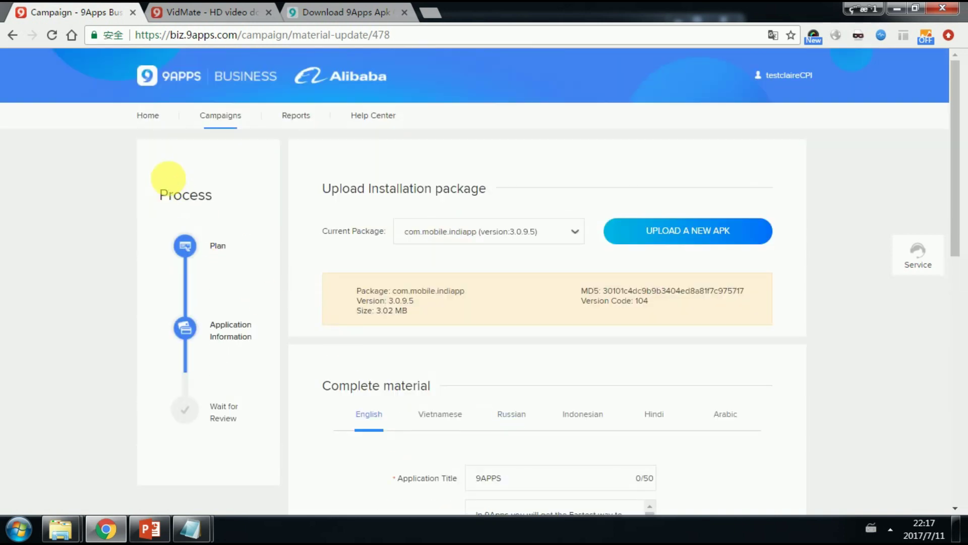
{"action": "left_click", "coordinate": [217, 123]}
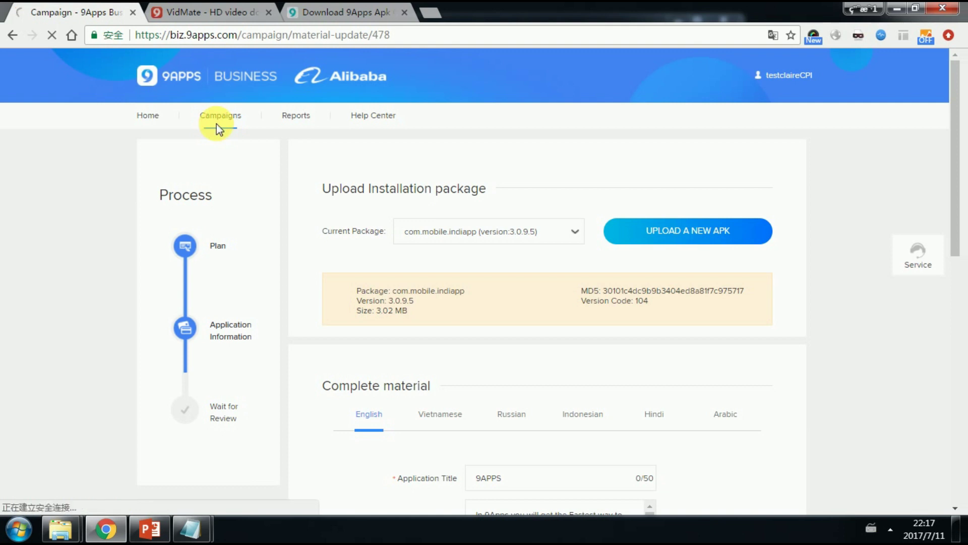
View the empty material page of draft 9APPS_test3, then return to the campaigns list
{"action": "scroll", "coordinate": [361, 331], "scroll_direction": "down", "scroll_amount": 1}
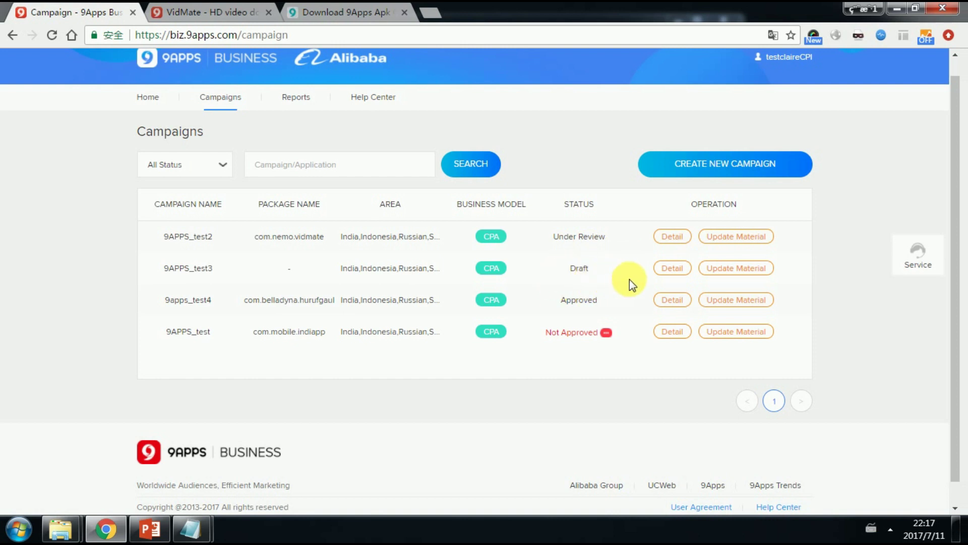
{"action": "left_click", "coordinate": [745, 270]}
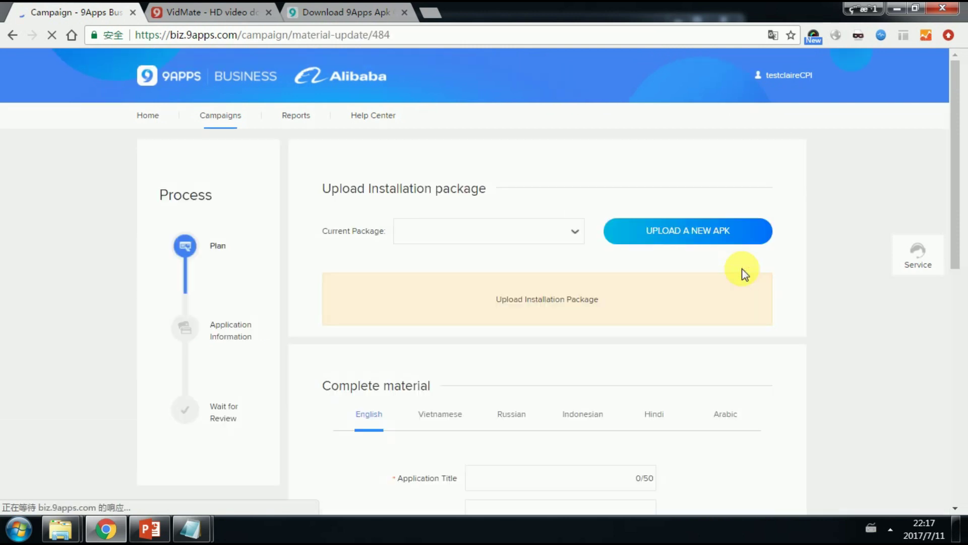
{"action": "scroll", "coordinate": [745, 278], "scroll_direction": "down", "scroll_amount": 2}
{"action": "scroll", "coordinate": [745, 278], "scroll_direction": "down", "scroll_amount": 6}
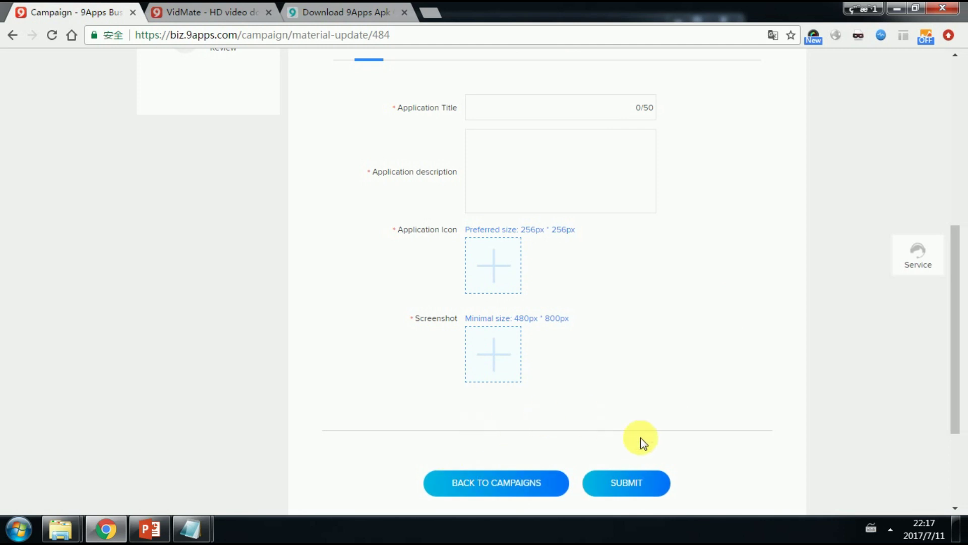
{"action": "scroll", "coordinate": [607, 504], "scroll_direction": "up", "scroll_amount": 8}
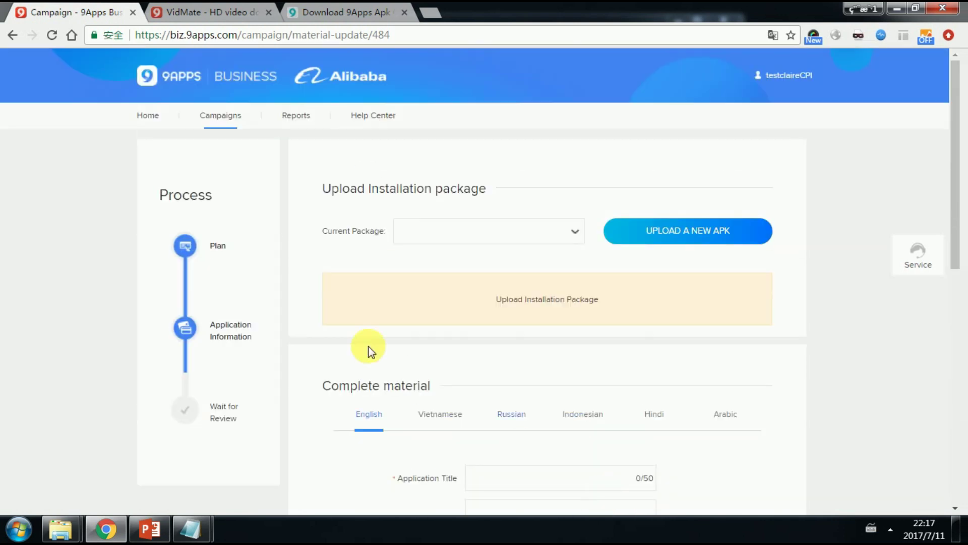
{"action": "left_click", "coordinate": [231, 118]}
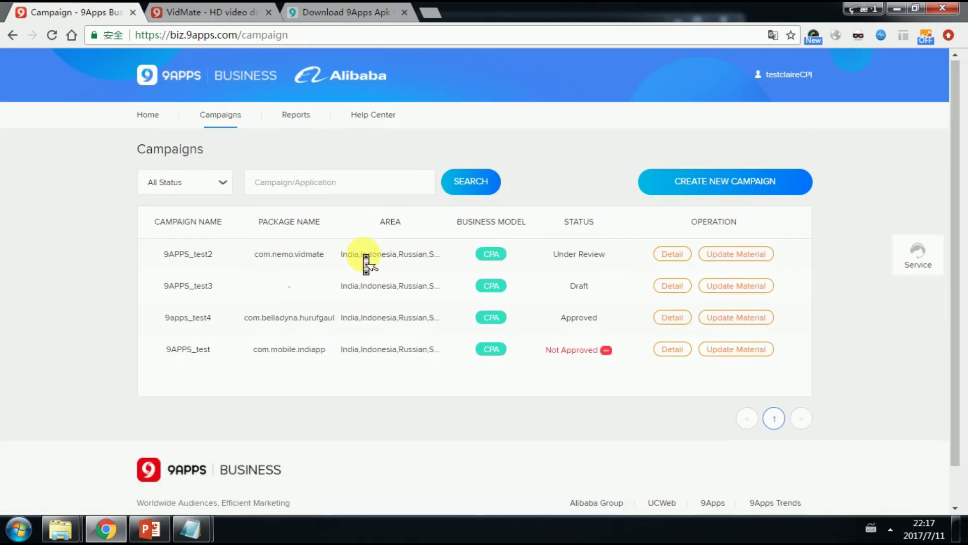
{"action": "scroll", "coordinate": [366, 259], "scroll_direction": "down", "scroll_amount": 1}
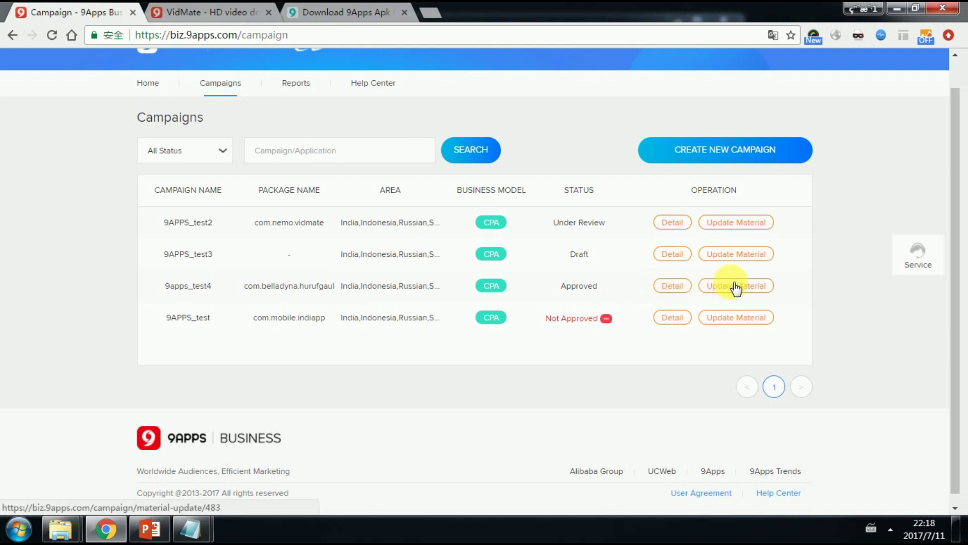
{"action": "left_click", "coordinate": [686, 289]}
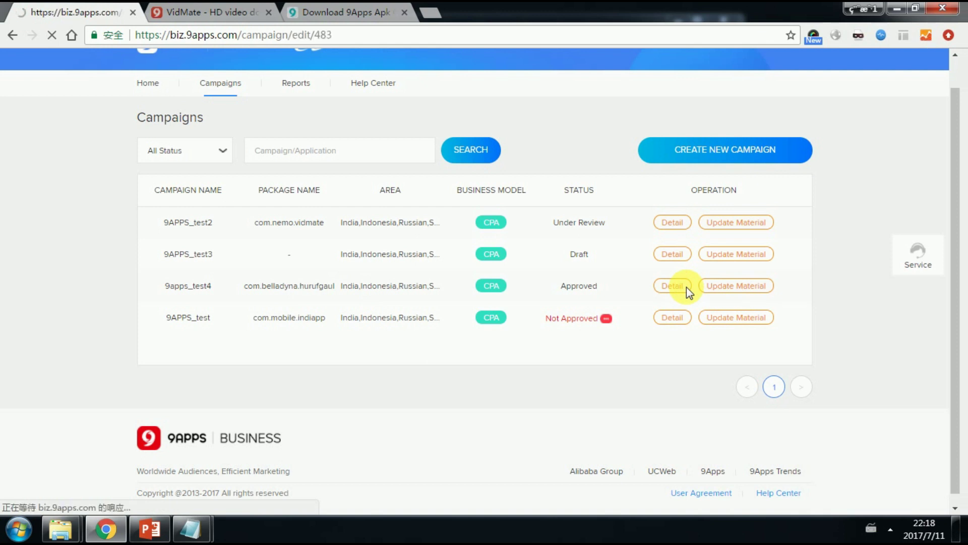
{"action": "mouse_move", "coordinate": [456, 345]}
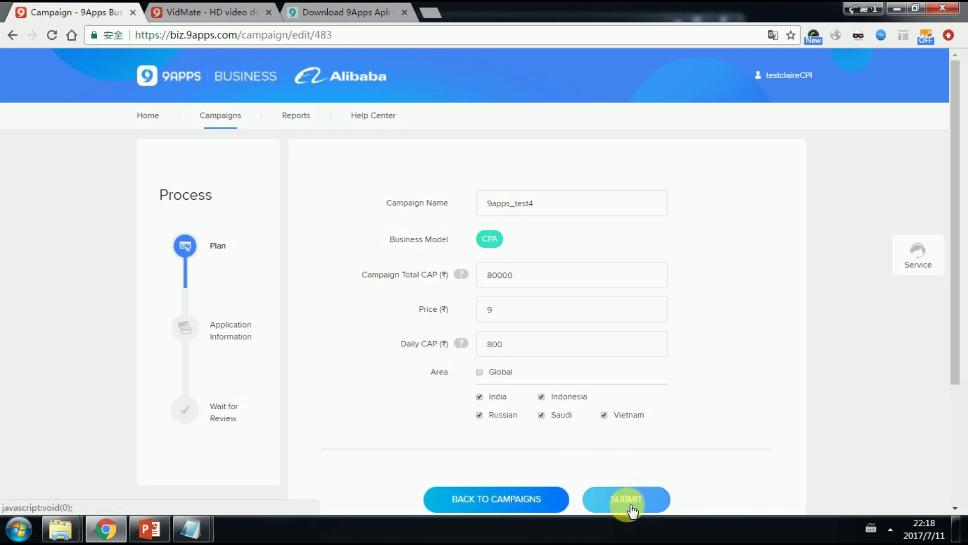
{"action": "left_click", "coordinate": [548, 499]}
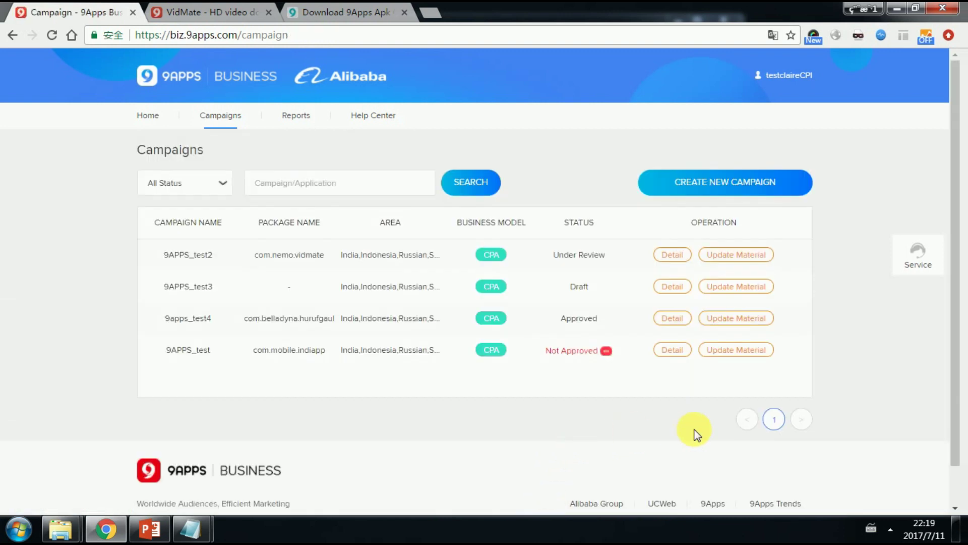
Open 9apps_test4's material, showing title 9APPS_test, its description, icon and four screenshots
{"action": "left_click", "coordinate": [757, 327]}
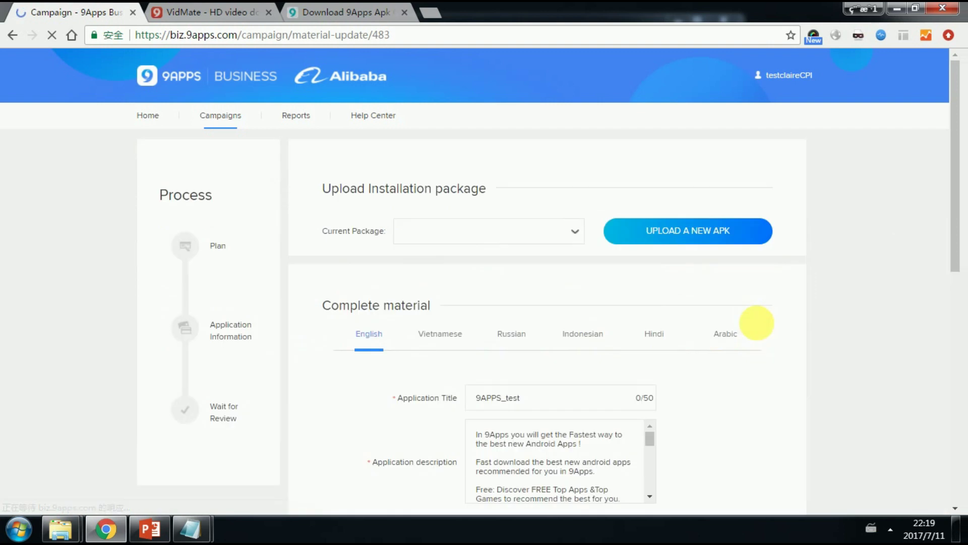
{"action": "scroll", "coordinate": [759, 327], "scroll_direction": "down", "scroll_amount": 3}
{"action": "scroll", "coordinate": [758, 325], "scroll_direction": "down", "scroll_amount": 2}
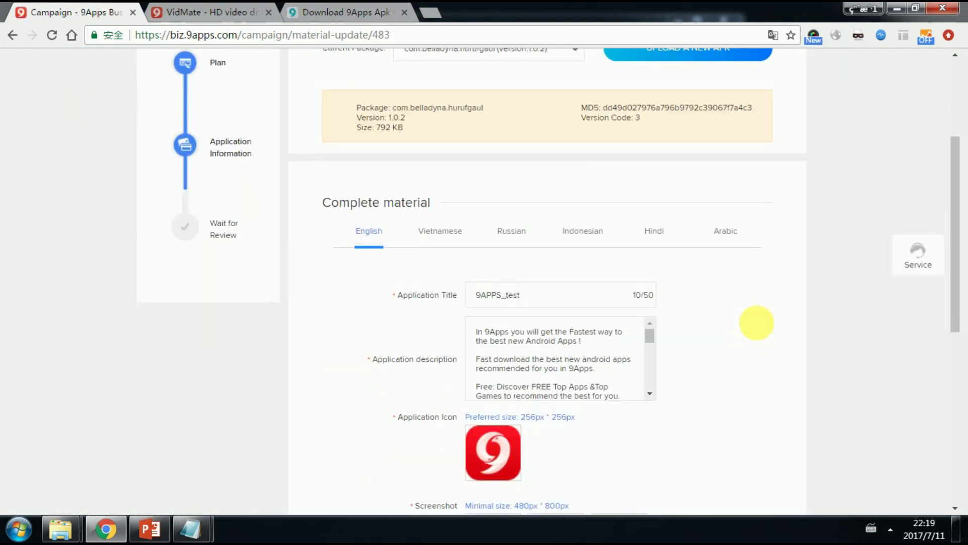
{"action": "scroll", "coordinate": [760, 330], "scroll_direction": "up", "scroll_amount": 1}
{"action": "scroll", "coordinate": [761, 326], "scroll_direction": "down", "scroll_amount": 1}
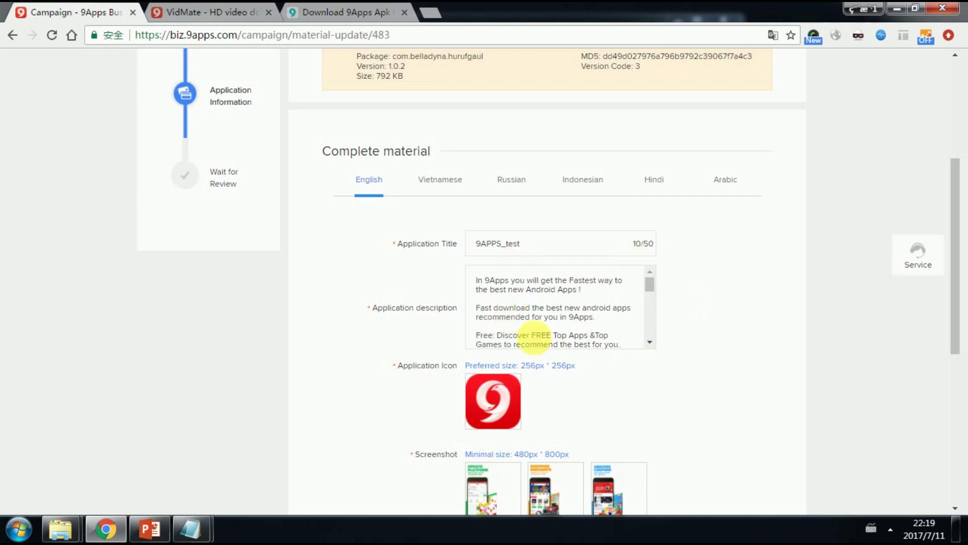
{"action": "scroll", "coordinate": [529, 313], "scroll_direction": "down", "scroll_amount": 5}
{"action": "scroll", "coordinate": [650, 361], "scroll_direction": "down", "scroll_amount": 5}
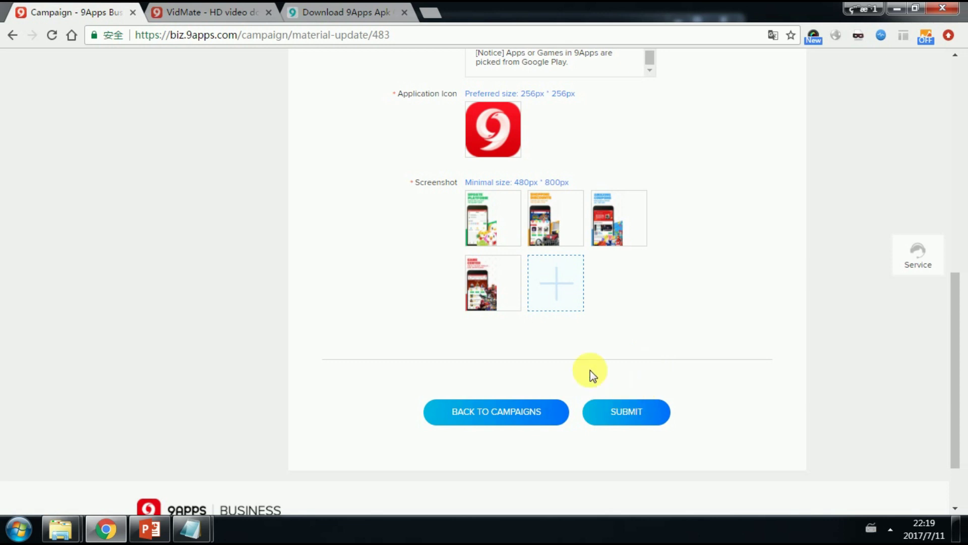
{"action": "middle_click", "coordinate": [650, 429]}
{"action": "scroll", "coordinate": [605, 393], "scroll_direction": "down", "scroll_amount": 3}
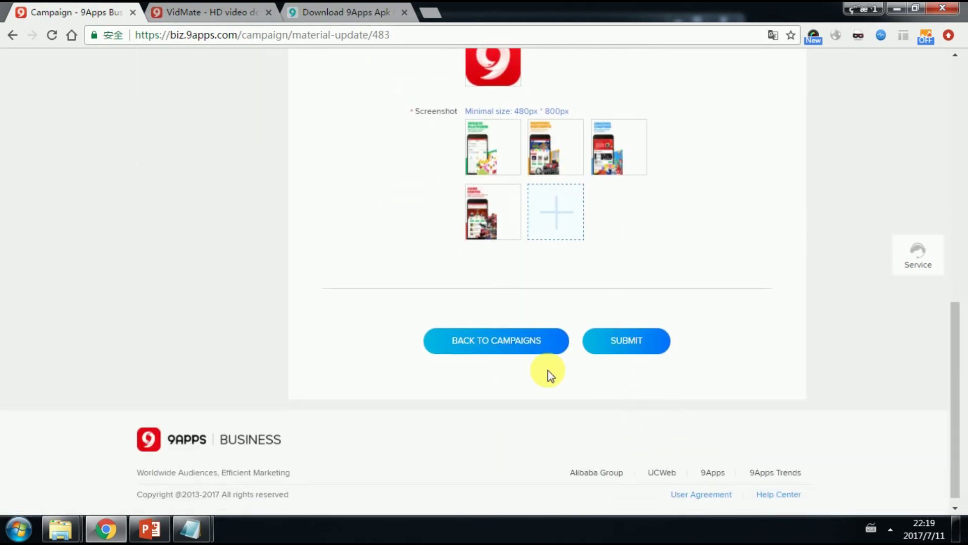
Return from the 9apps_test4 material page to the campaigns list
{"action": "left_click", "coordinate": [526, 346]}
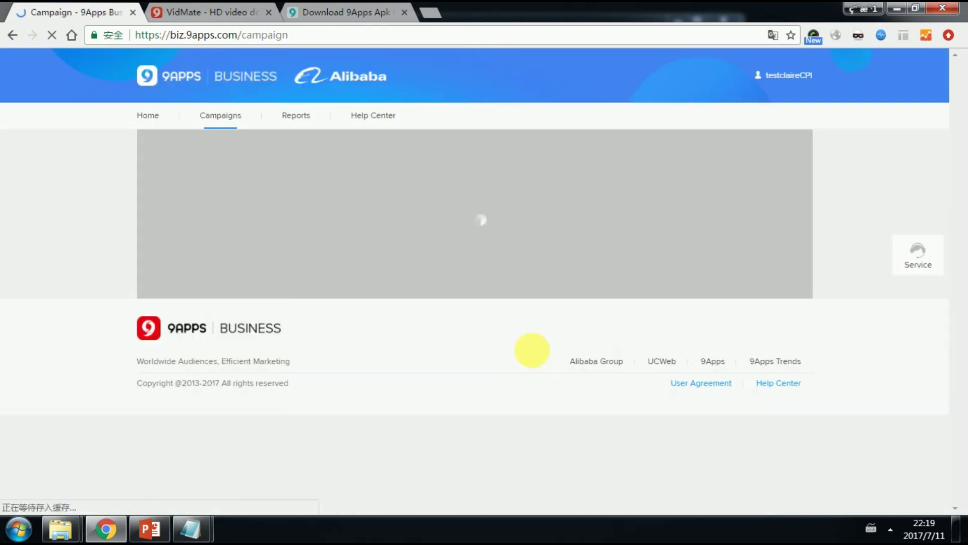